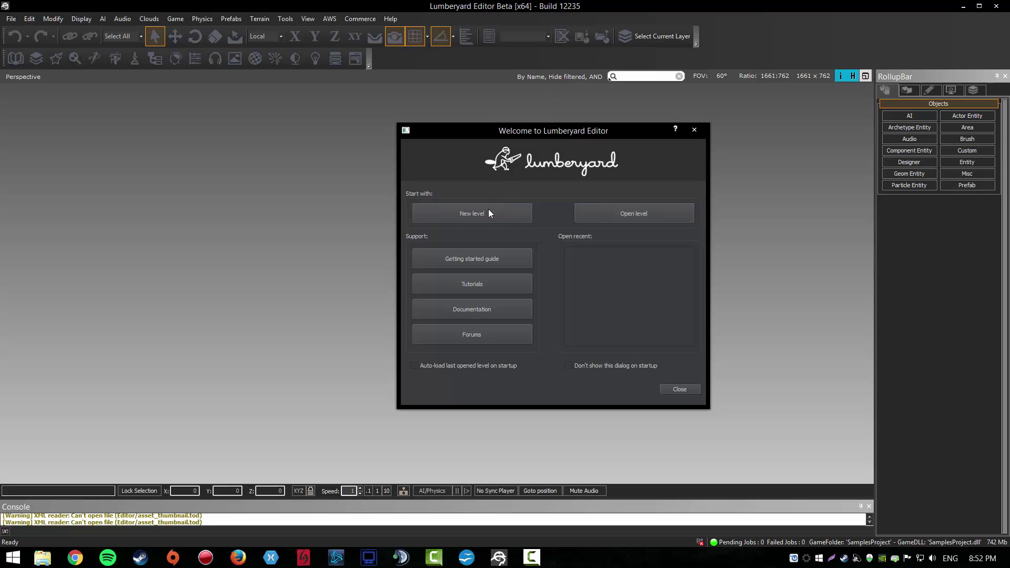
# - Start a new level named test_level in the Levels/ folder
pyautogui.click(505, 213)
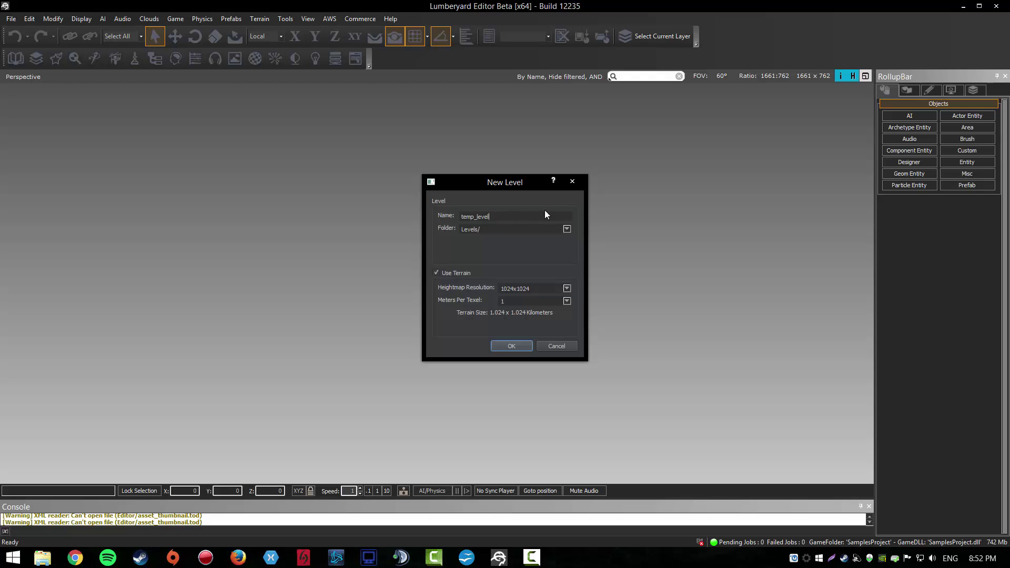
pyautogui.moveTo(514, 217); pyautogui.dragTo(361, 220)
pyautogui.press('BackSpace')
pyautogui.write('test_level')
pyautogui.click(566, 230)
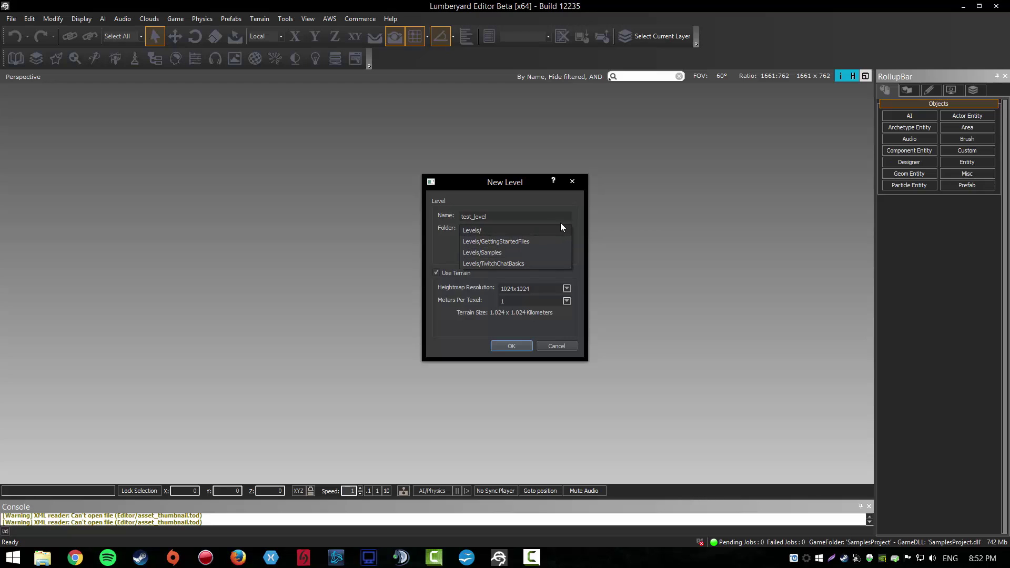
pyautogui.click(581, 230)
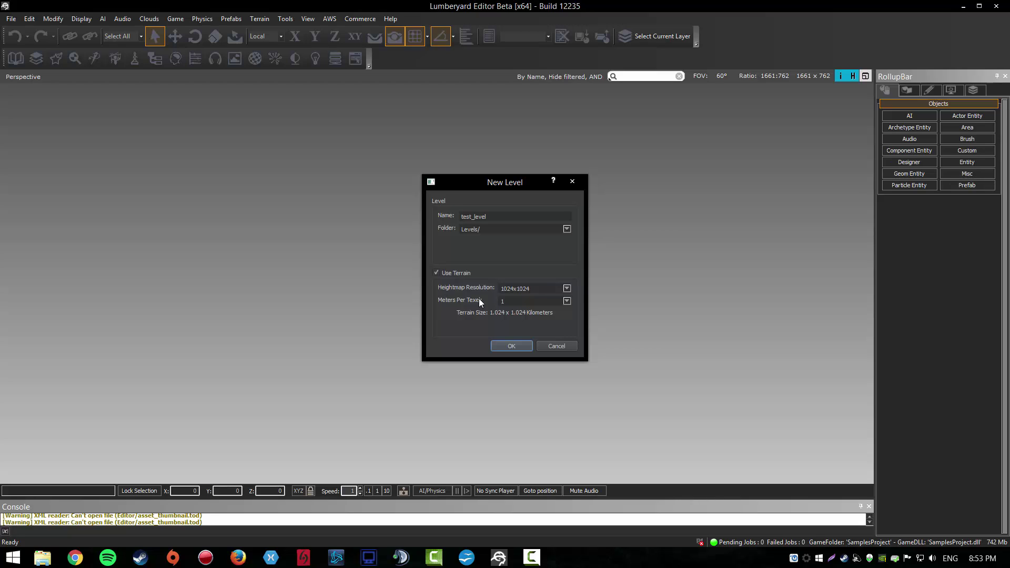
# - Set the new level's heightmap resolution to 512x512
pyautogui.click(534, 294)
pyautogui.click(541, 286)
pyautogui.click(544, 292)
pyautogui.click(547, 291)
pyautogui.click(557, 287)
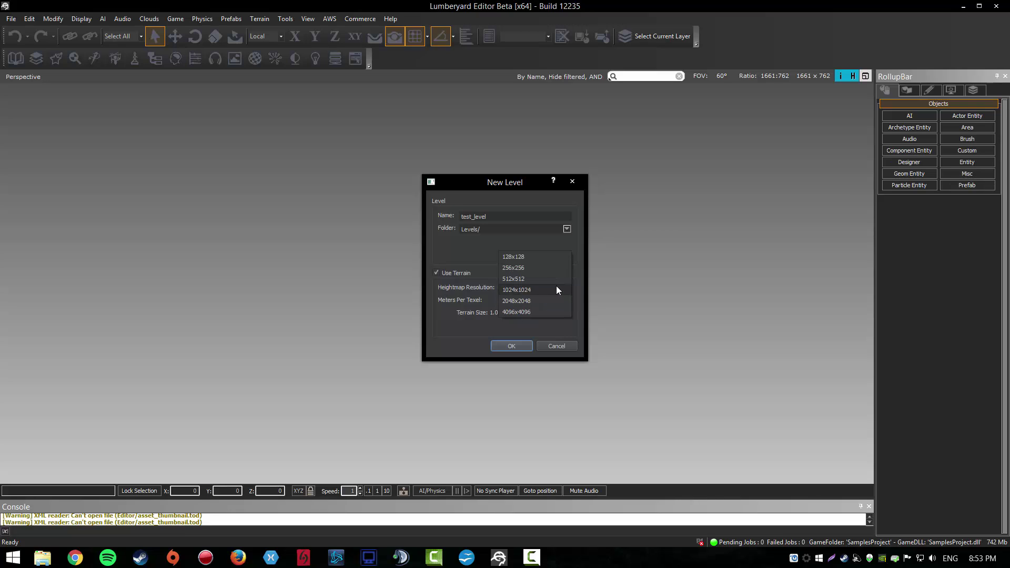
pyautogui.click(541, 277)
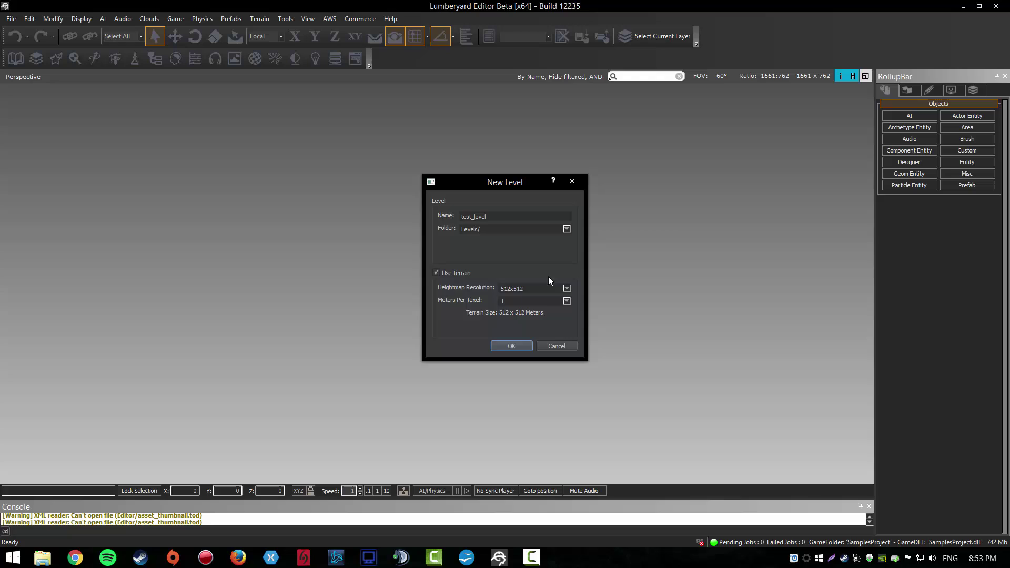
# - Set the new level's meters per texel to 2
pyautogui.click(538, 300)
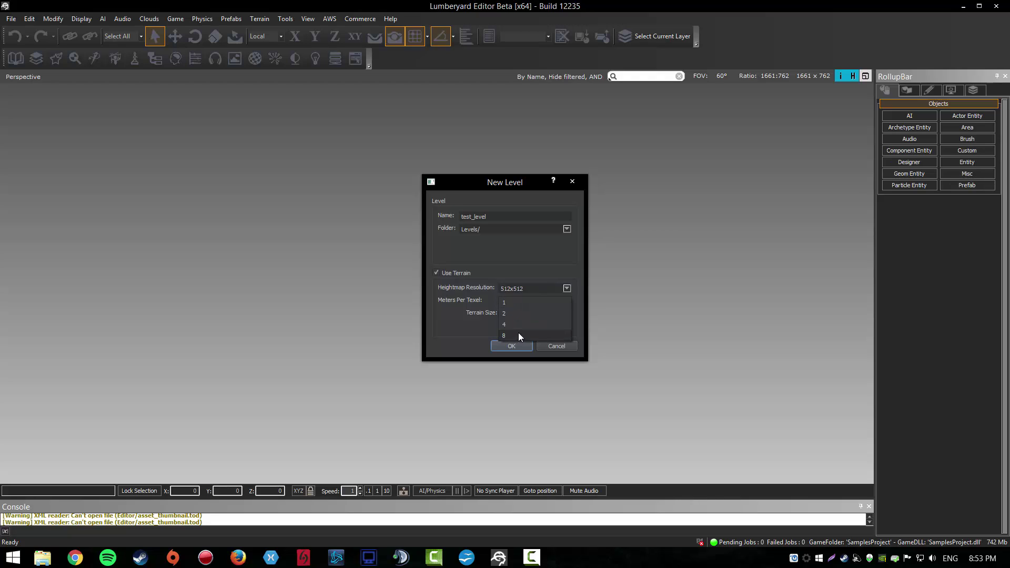
pyautogui.click(518, 334)
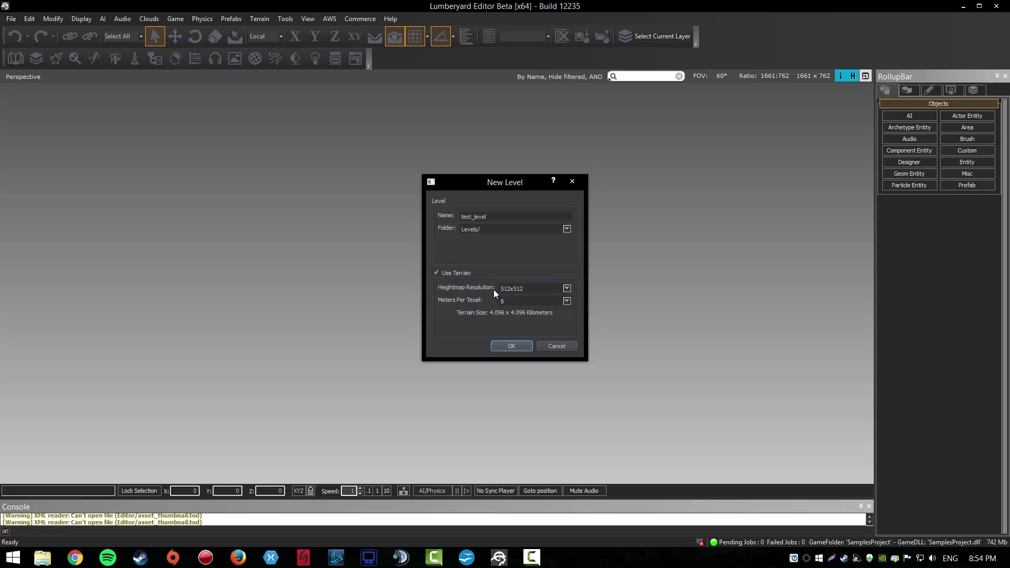
pyautogui.click(506, 300)
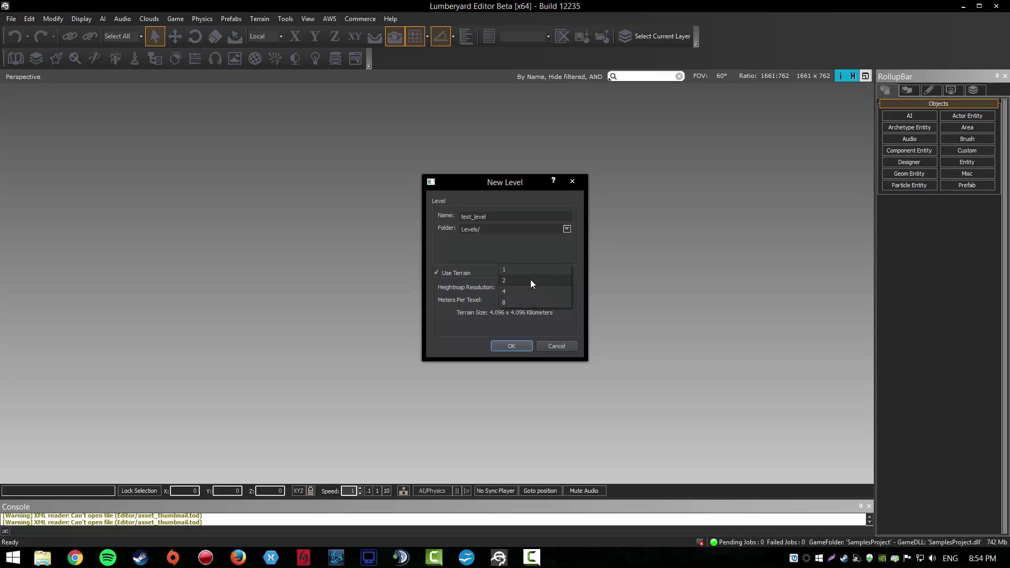
pyautogui.click(531, 282)
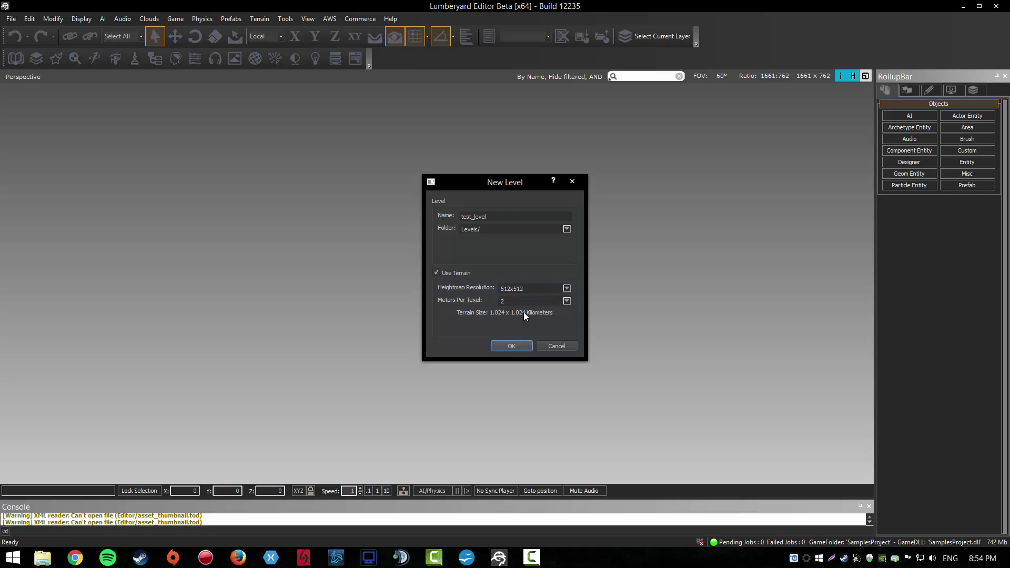
# - Create the level and generate its terrain texture at 4096 x 4096
pyautogui.click(512, 346)
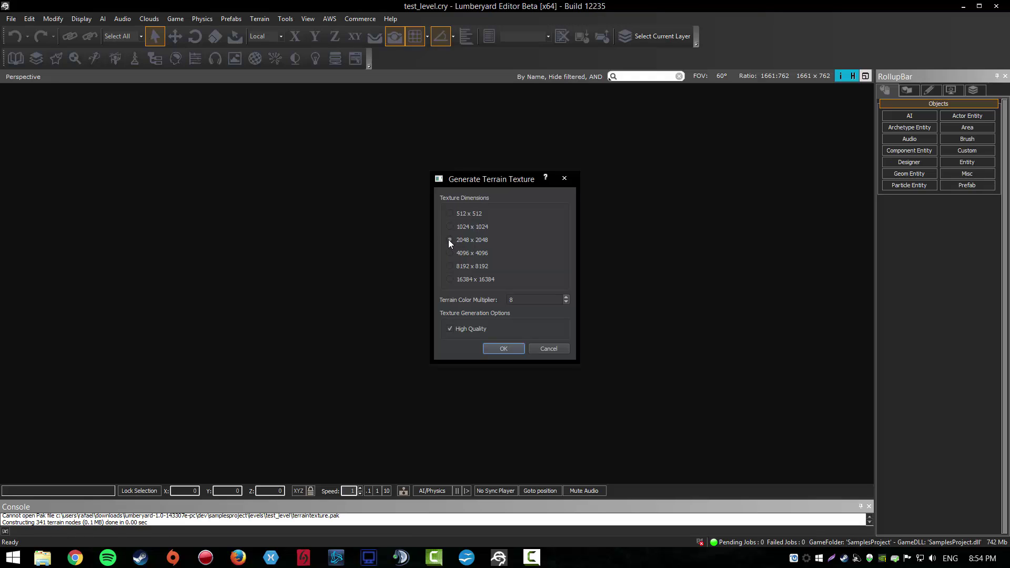
pyautogui.click(450, 253)
pyautogui.click(503, 348)
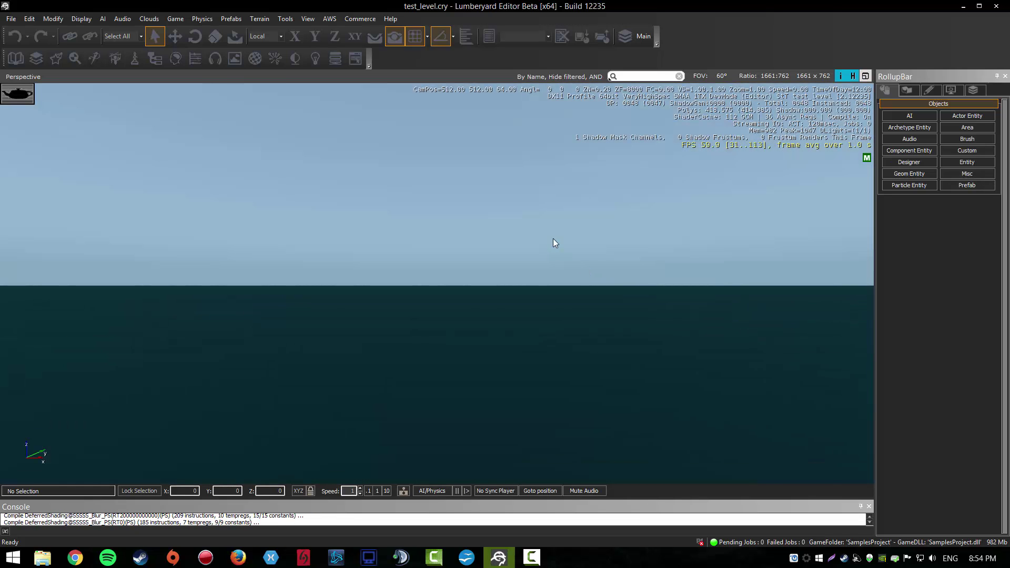
# - Fly the camera up and back to examine the whole flat terrain from above
pyautogui.moveTo(574, 247); pyautogui.dragTo(870, 287, button='right')
pyautogui.press('s')
pyautogui.press('s')
pyautogui.press('s')
pyautogui.press('s')
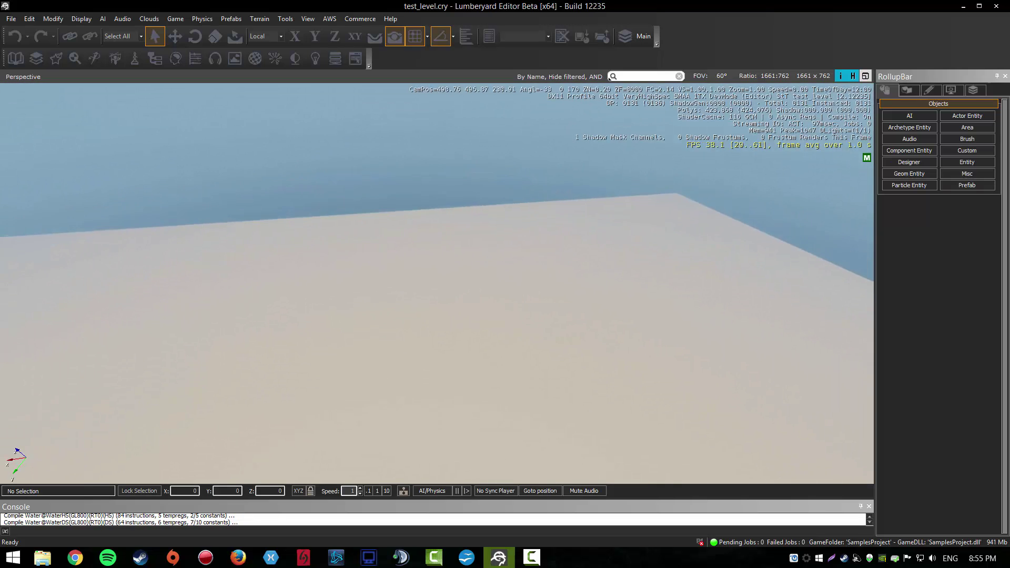
pyautogui.moveTo(575, 250); pyautogui.dragTo(702, 284, button='right')
pyautogui.press('s')
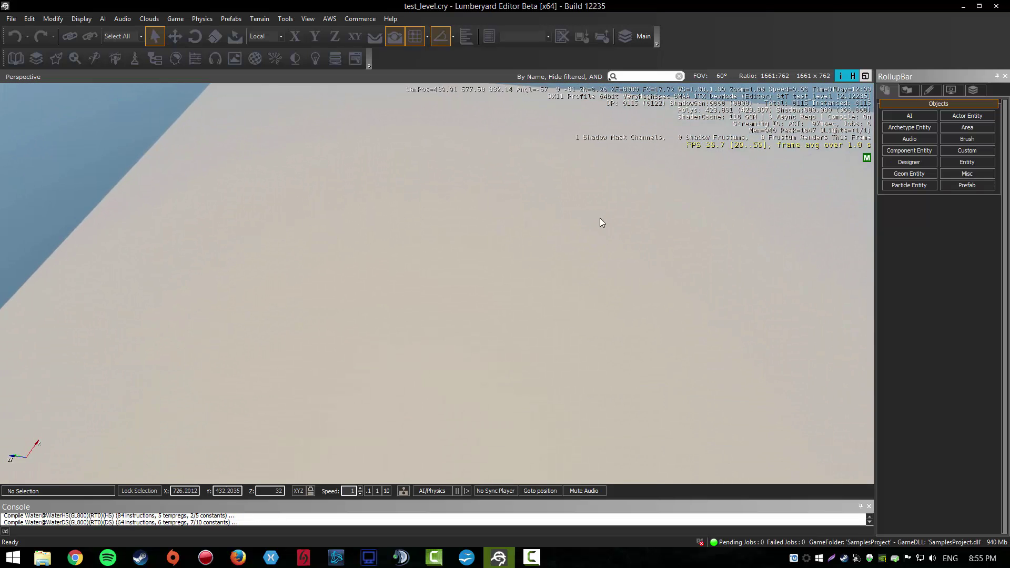
pyautogui.moveTo(599, 218)
pyautogui.mouseDown(button='right')
pyautogui.moveTo(602, 190)
pyautogui.moveTo(655, 194)
pyautogui.moveTo(644, 186)
pyautogui.moveTo(695, 170)
pyautogui.moveTo(589, 220)
pyautogui.mouseUp(button='right')
pyautogui.press('s')
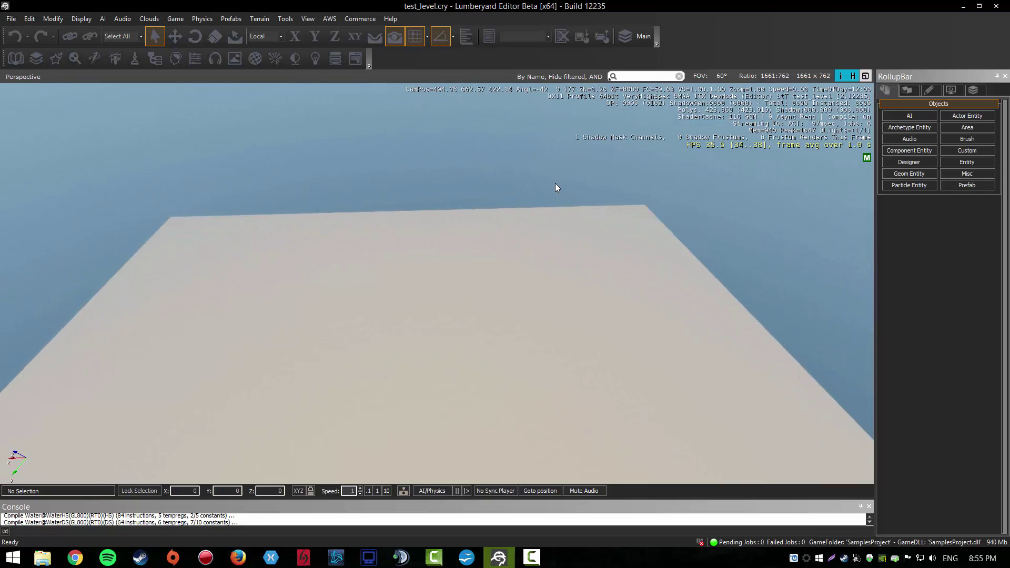
# - Activate the terrain modification tool with the Flatten brush
pyautogui.click(260, 19)
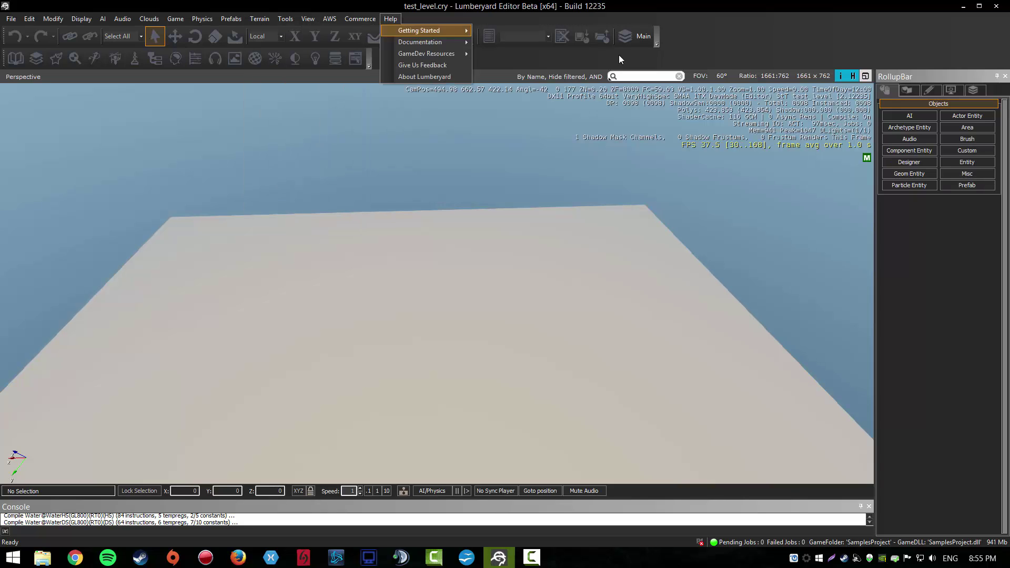
pyautogui.click(781, 33)
pyautogui.click(916, 90)
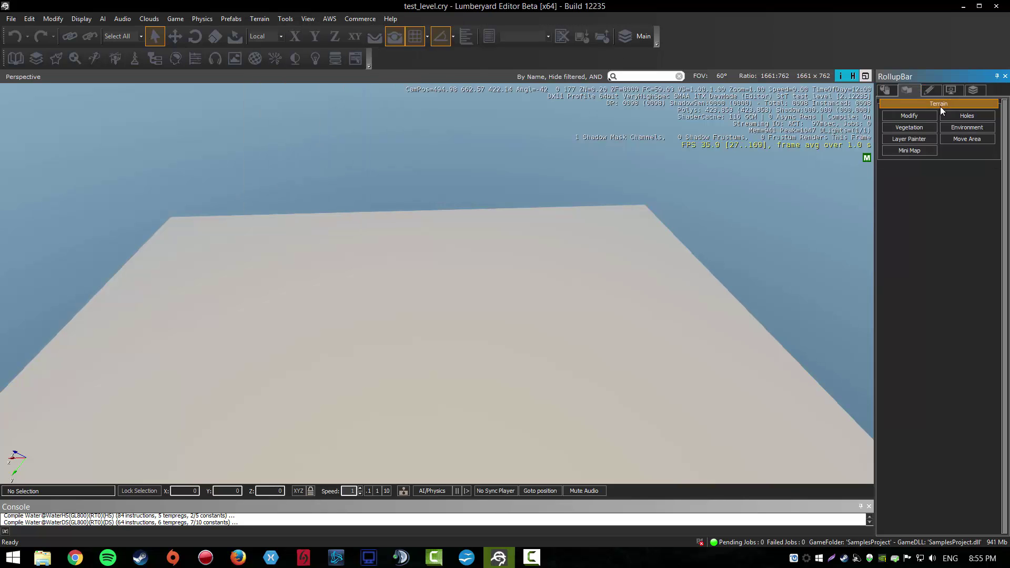
pyautogui.click(928, 115)
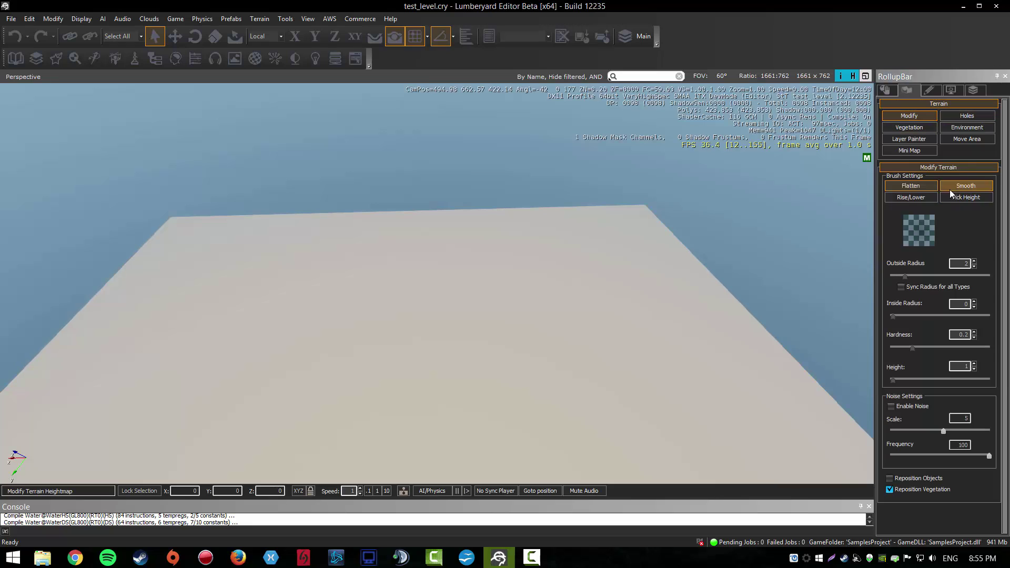
pyautogui.click(911, 185)
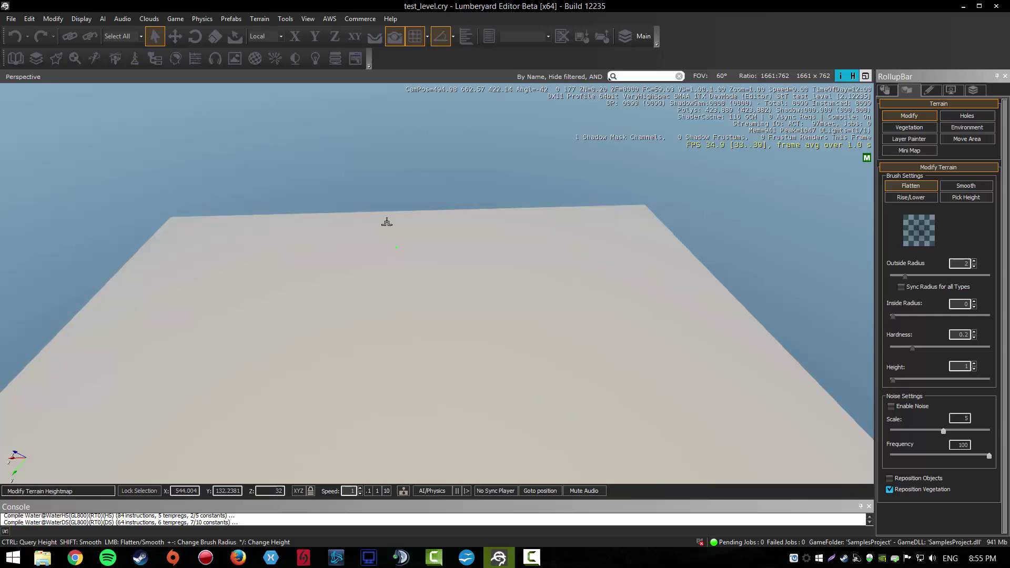
# - Open the Terrain Editor and bring its whole heightmap into view
pyautogui.click(259, 18)
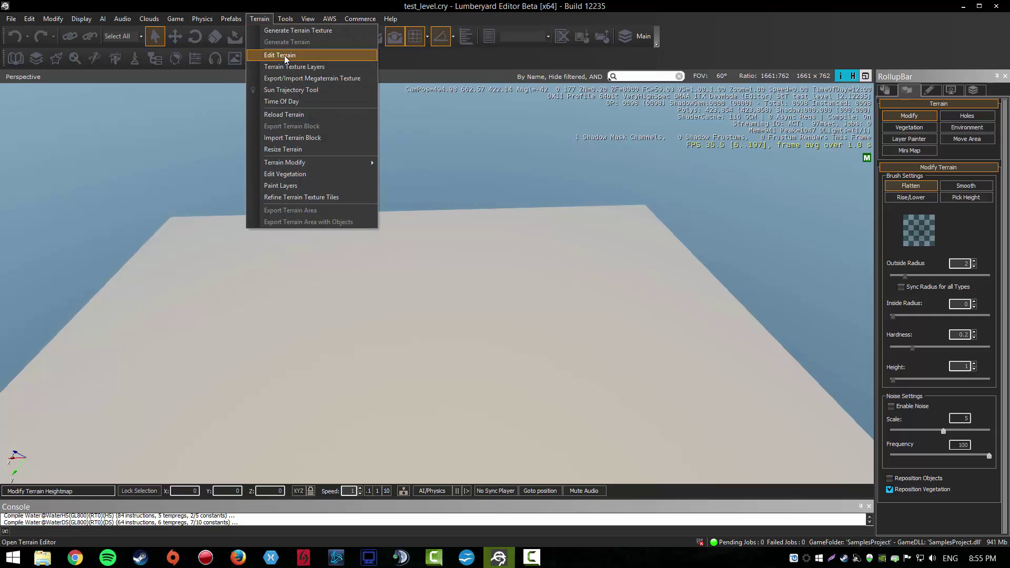
pyautogui.click(259, 19)
pyautogui.click(259, 19)
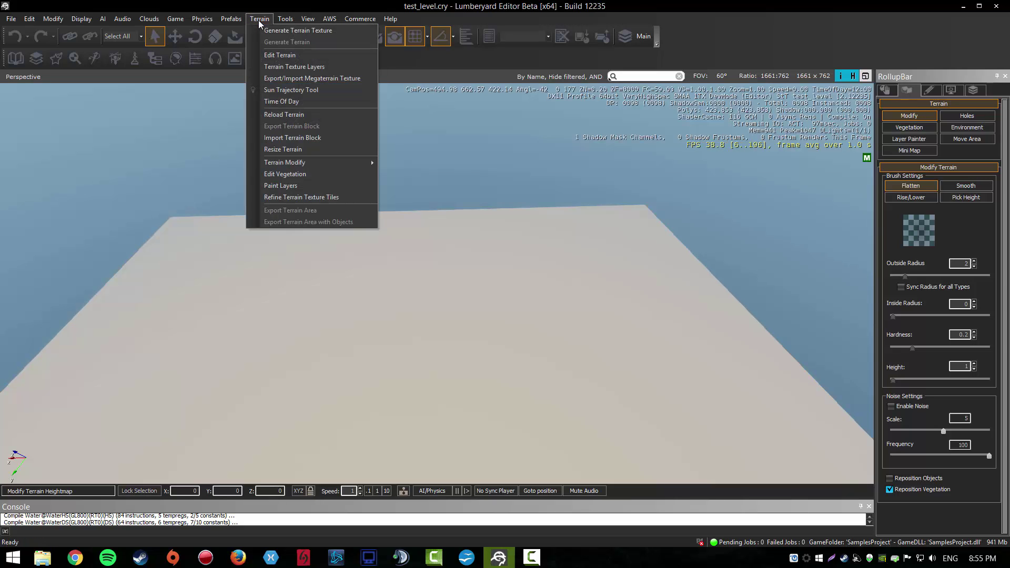
pyautogui.click(286, 56)
pyautogui.moveTo(302, 62); pyautogui.dragTo(452, 77)
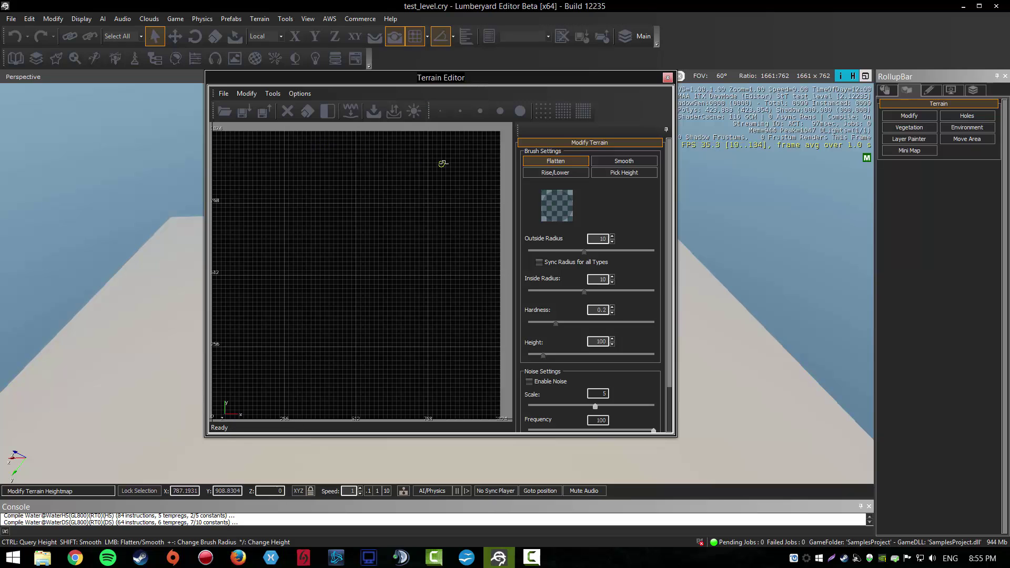
pyautogui.scroll(-3, 415, 180)
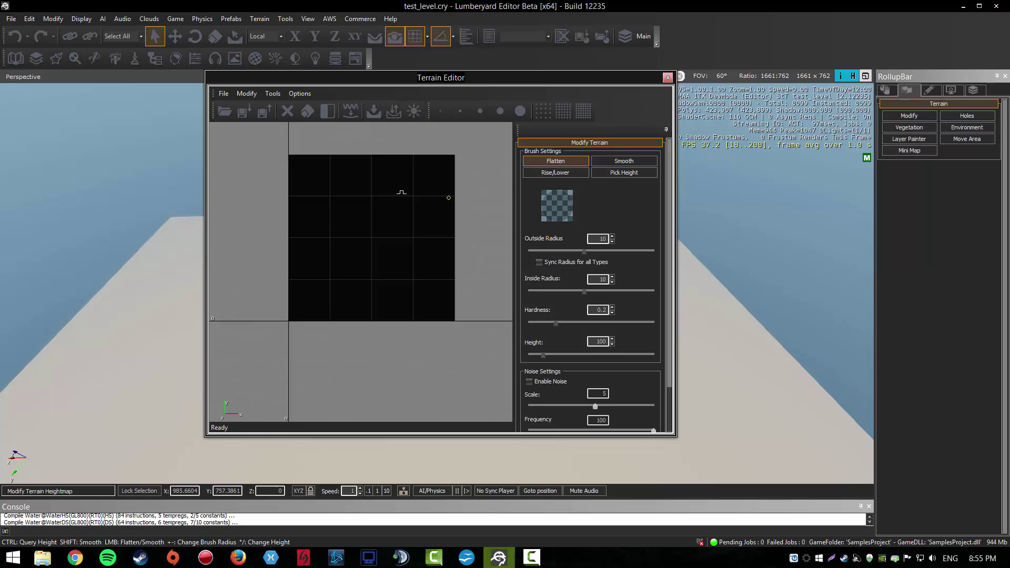
pyautogui.scroll(1, 379, 211)
pyautogui.scroll(-2, 379, 211)
pyautogui.scroll(5, 397, 218)
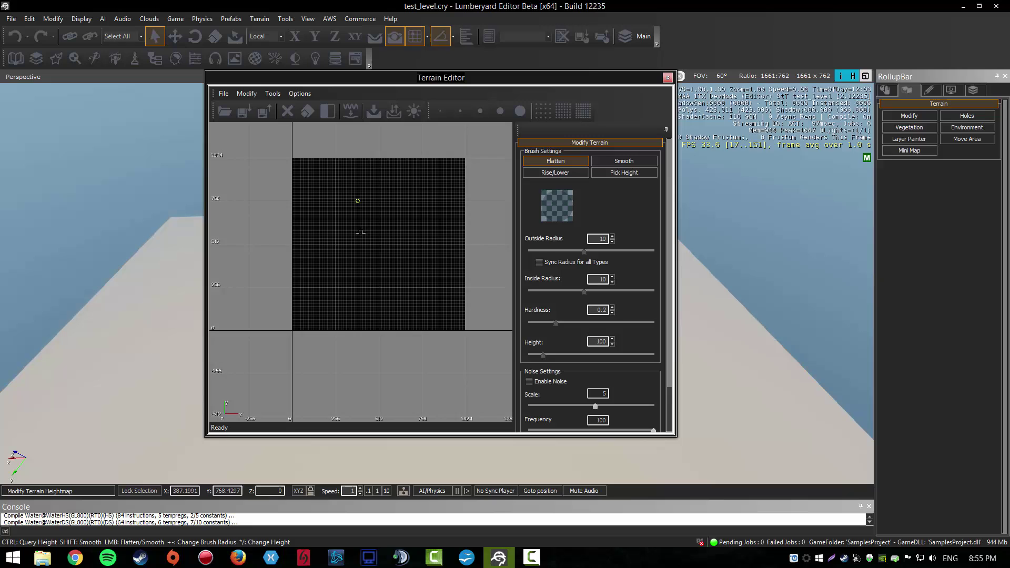
pyautogui.scroll(-1, 372, 225)
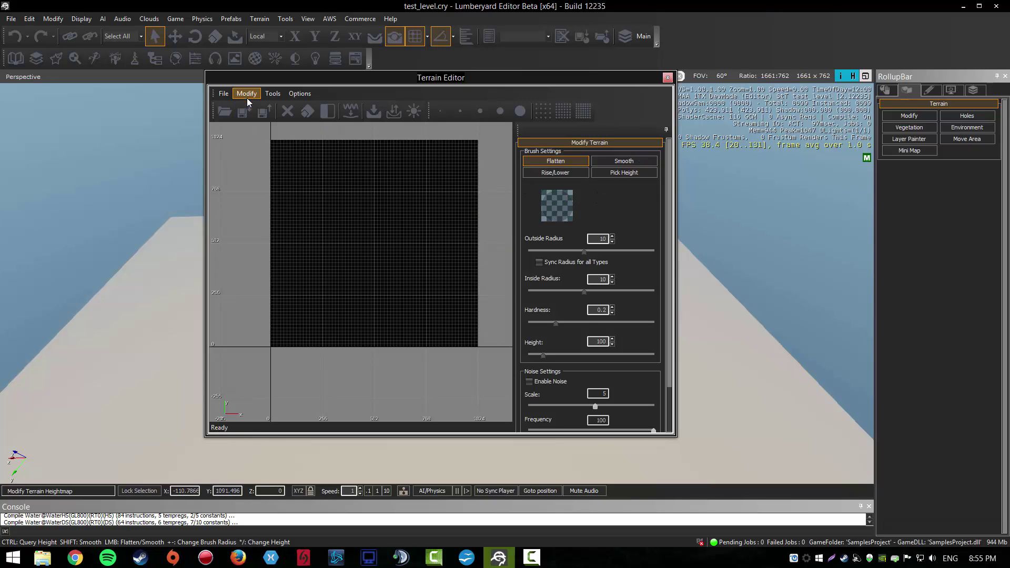
pyautogui.click(272, 94)
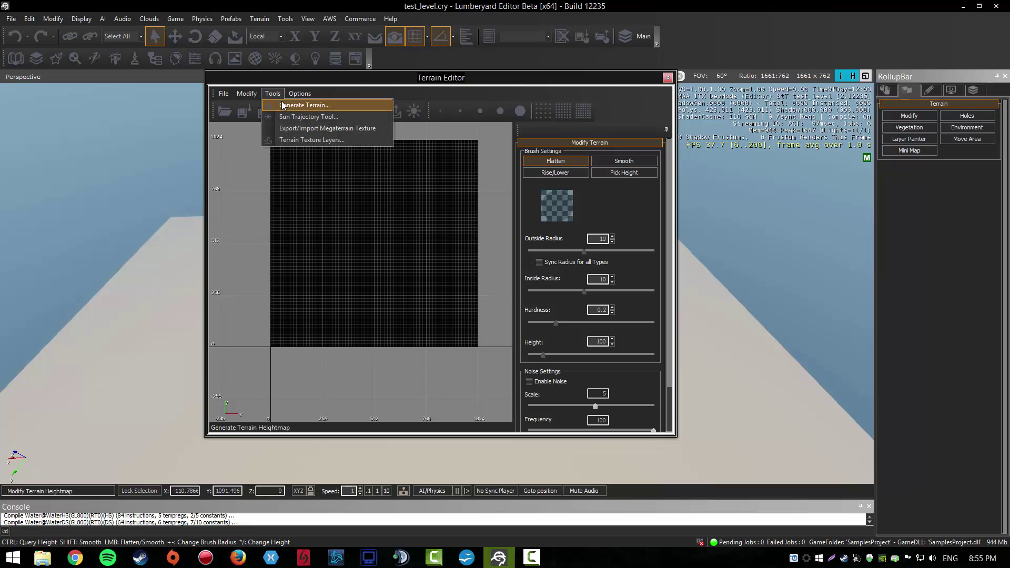
pyautogui.click(288, 108)
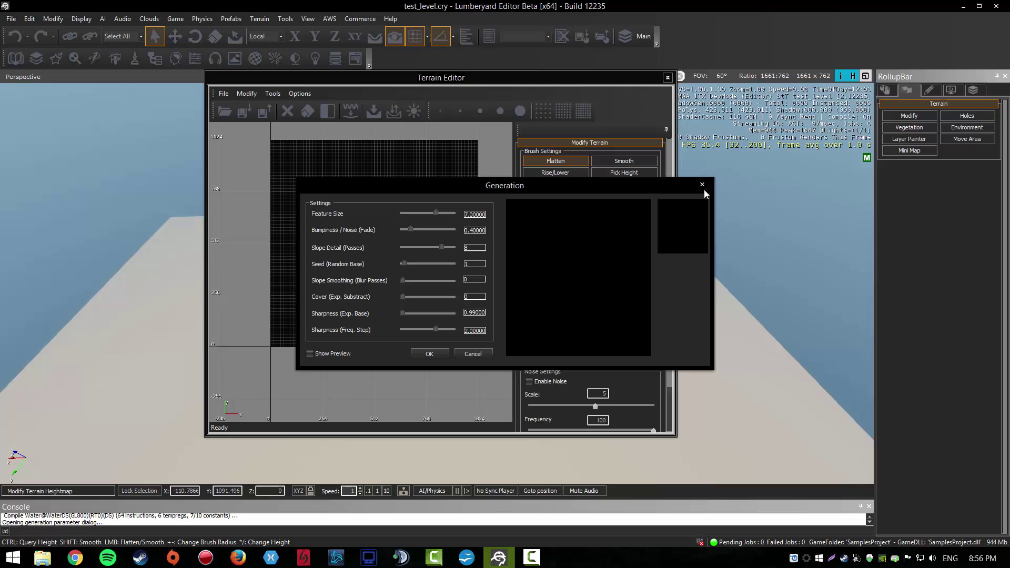
pyautogui.click(702, 186)
# - Set the terrain's maximum height to 200
pyautogui.click(243, 94)
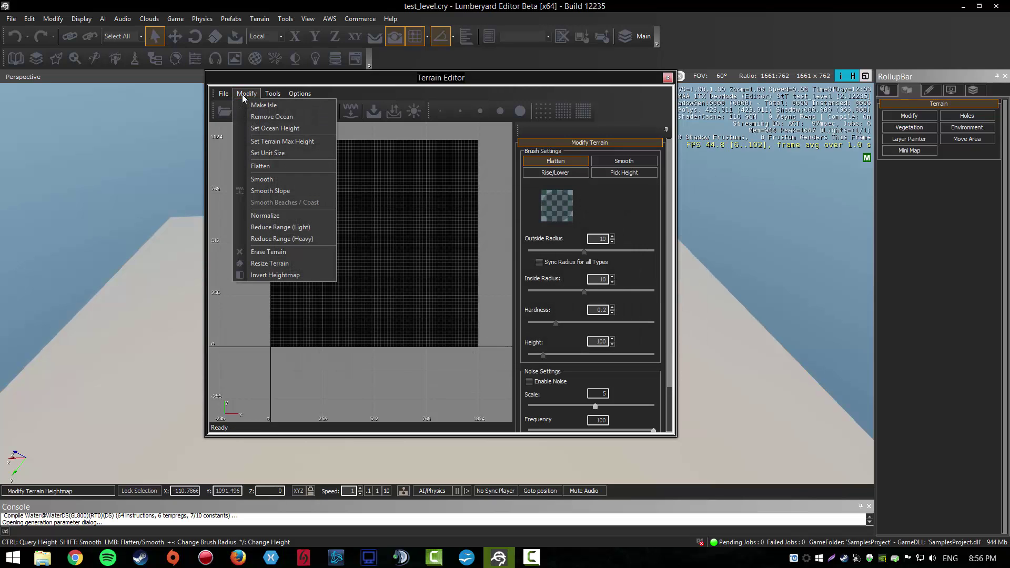
pyautogui.click(282, 142)
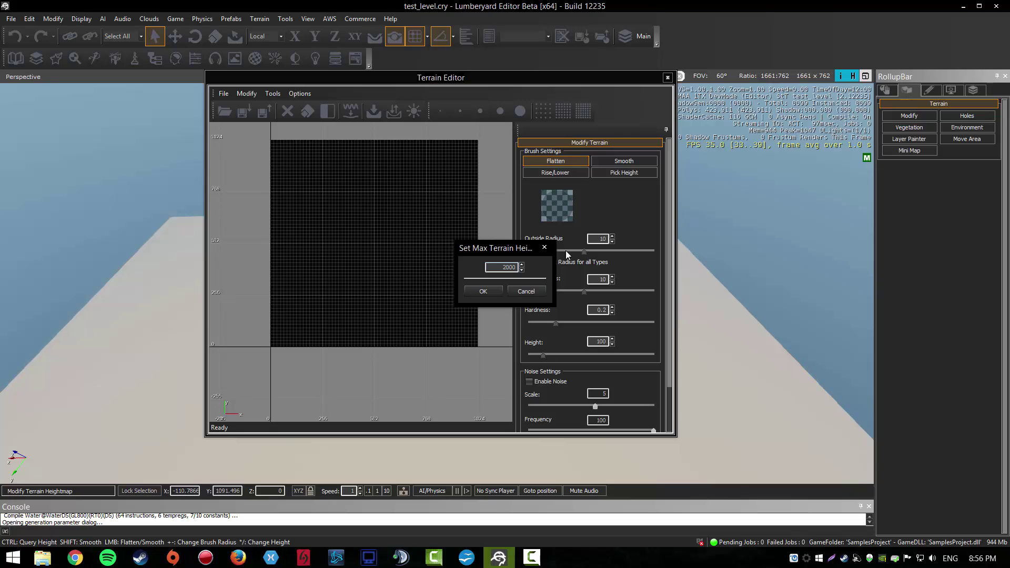
pyautogui.click(480, 291)
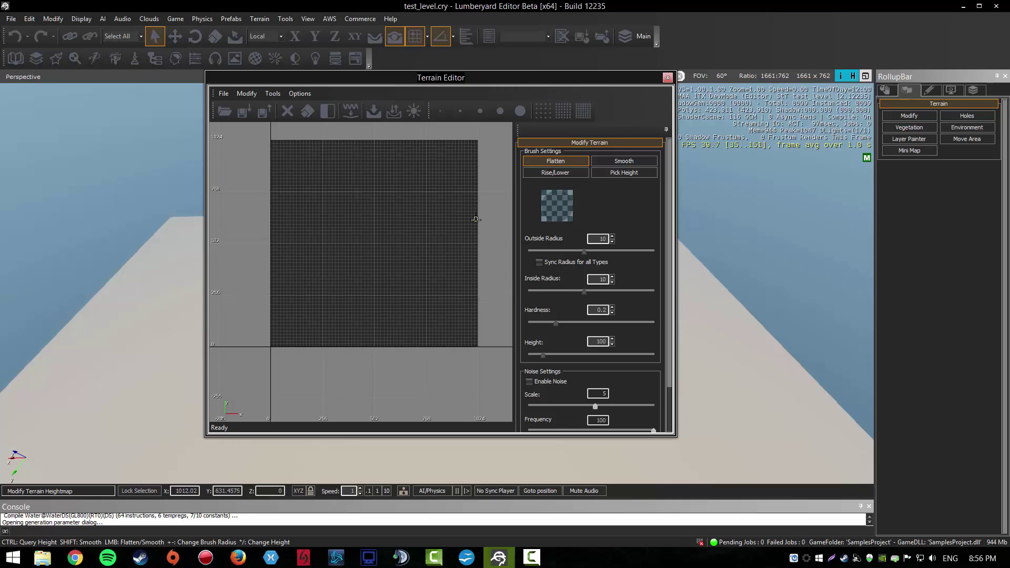
# - Generate the terrain heightmap with the default generation settings
pyautogui.click(271, 93)
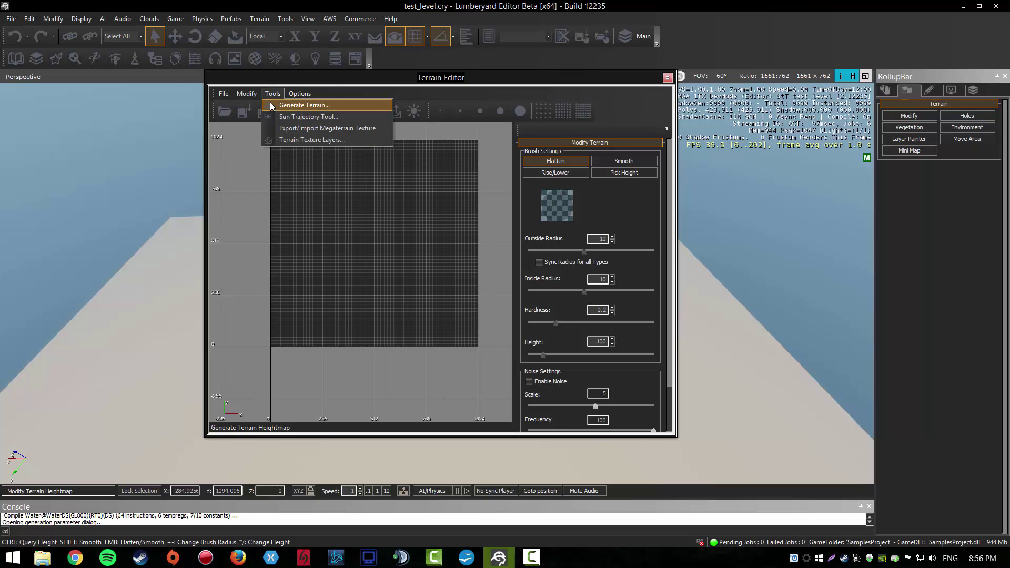
pyautogui.click(295, 105)
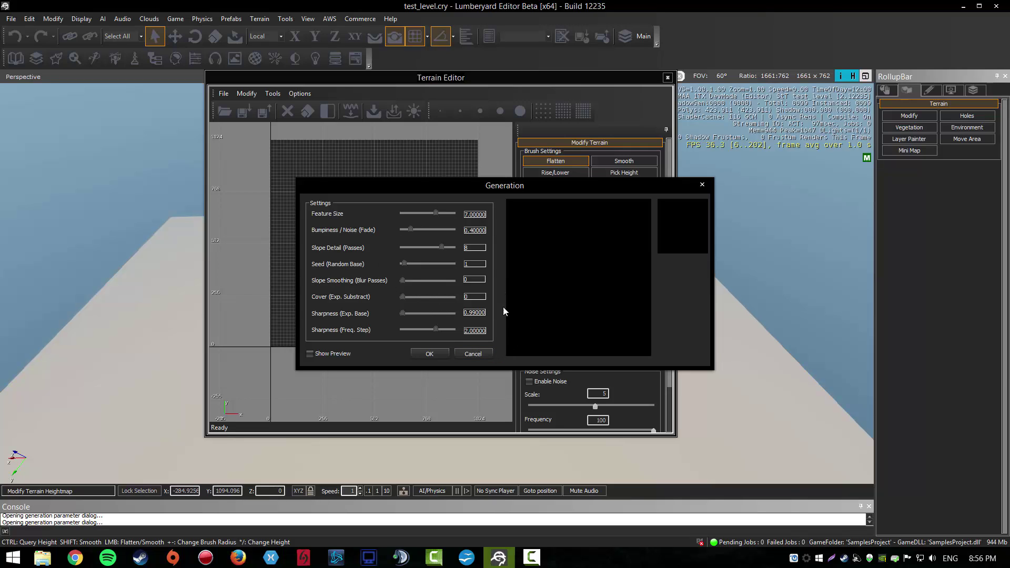
pyautogui.click(429, 354)
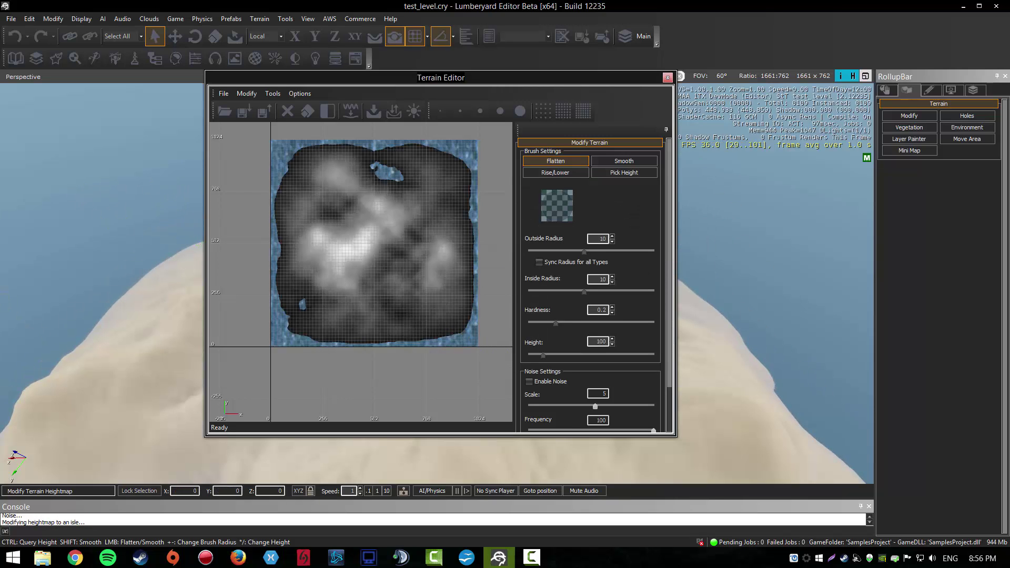
# - Fly over the generated terrain to inspect its hills and close the Terrain Editor
pyautogui.press('w')
pyautogui.hotkey('shift', 'w')
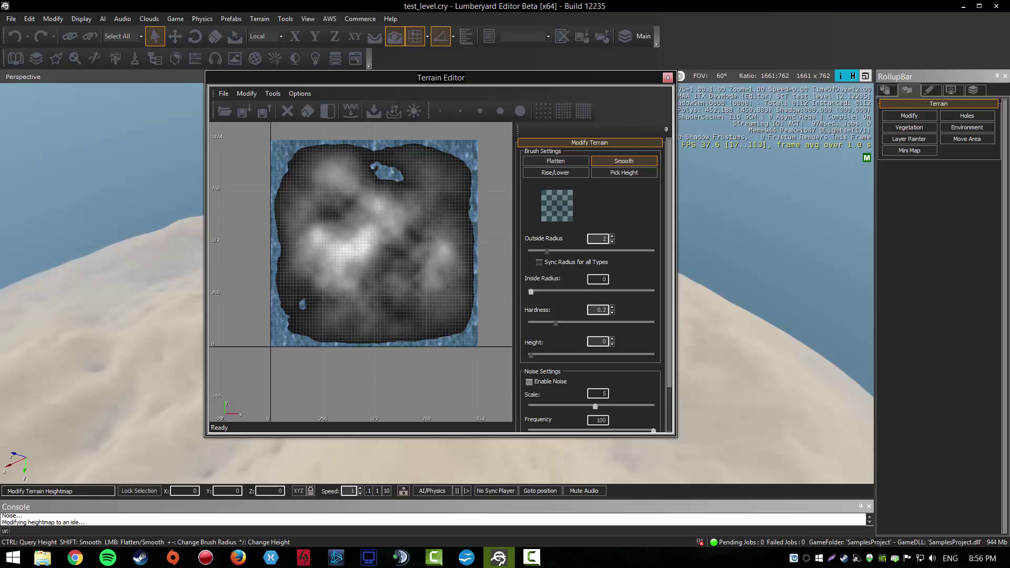
pyautogui.hotkey('shift', 'w')
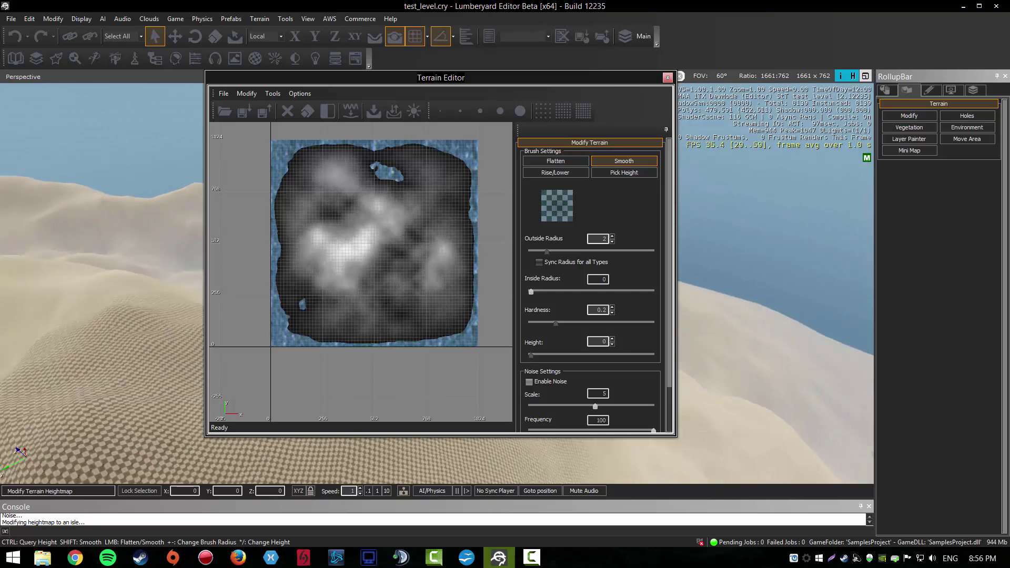
pyautogui.hotkey('shift', 'w')
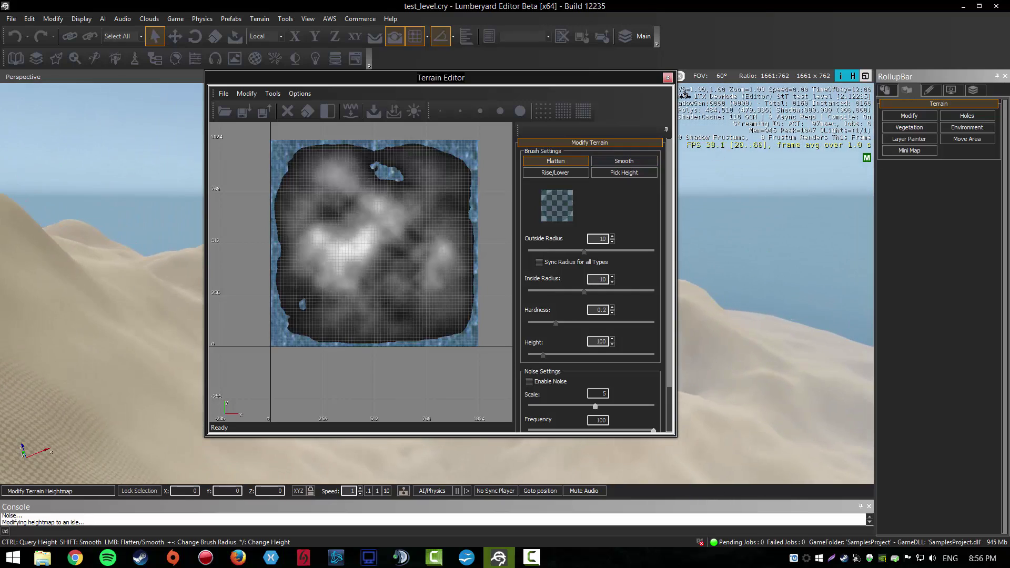
pyautogui.click(667, 77)
pyautogui.press('w')
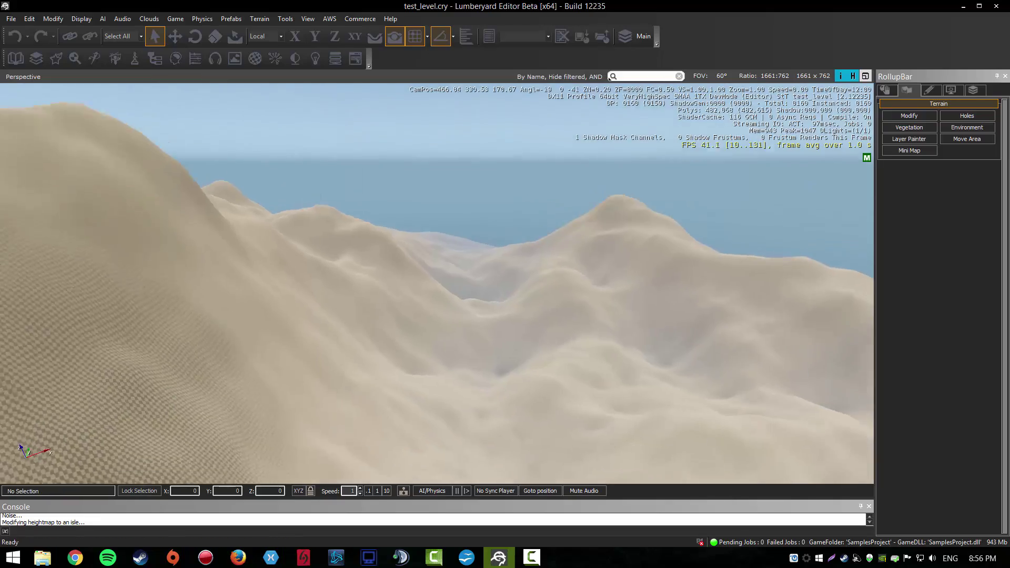
# - Fly through the generated terrain to examine its hills, valleys and the water along its edge
pyautogui.press('w')
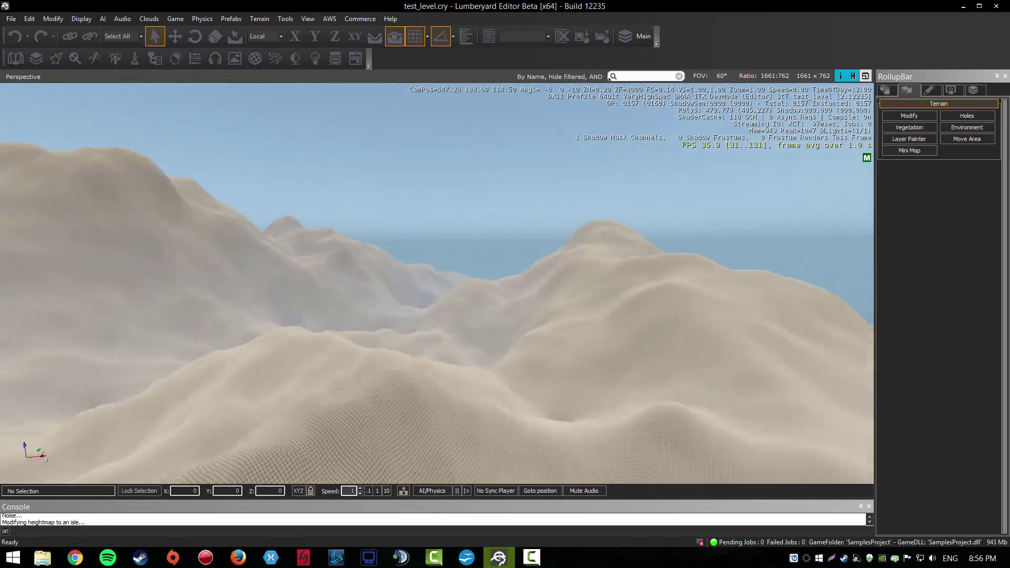
pyautogui.press('w')
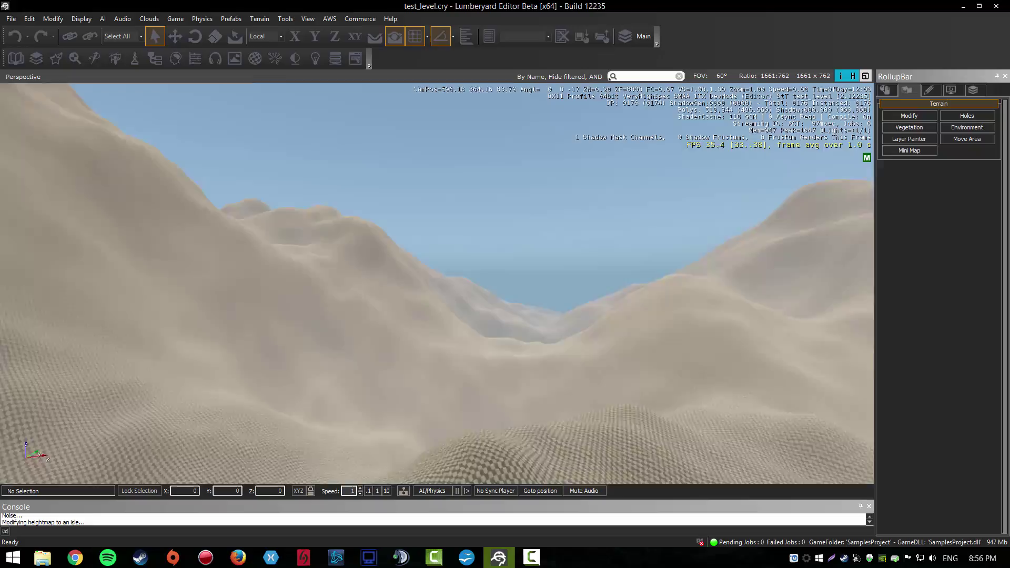
pyautogui.press('w')
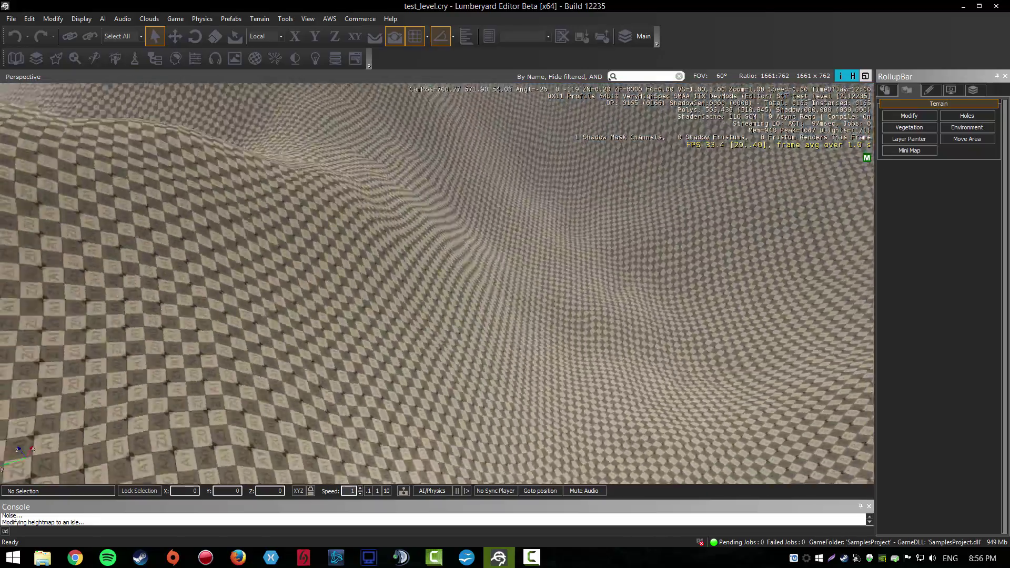
pyautogui.press('w')
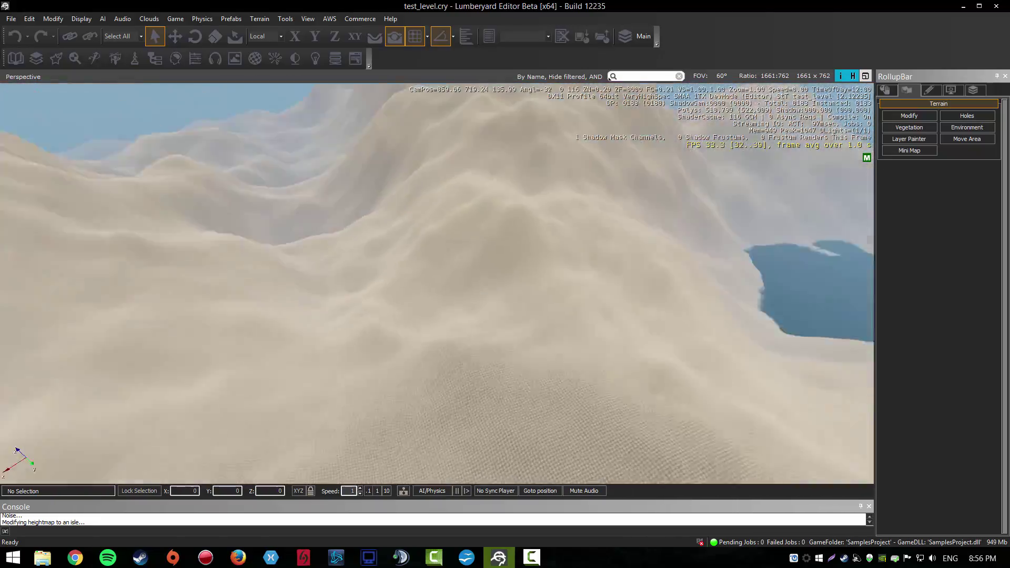
pyautogui.press('w')
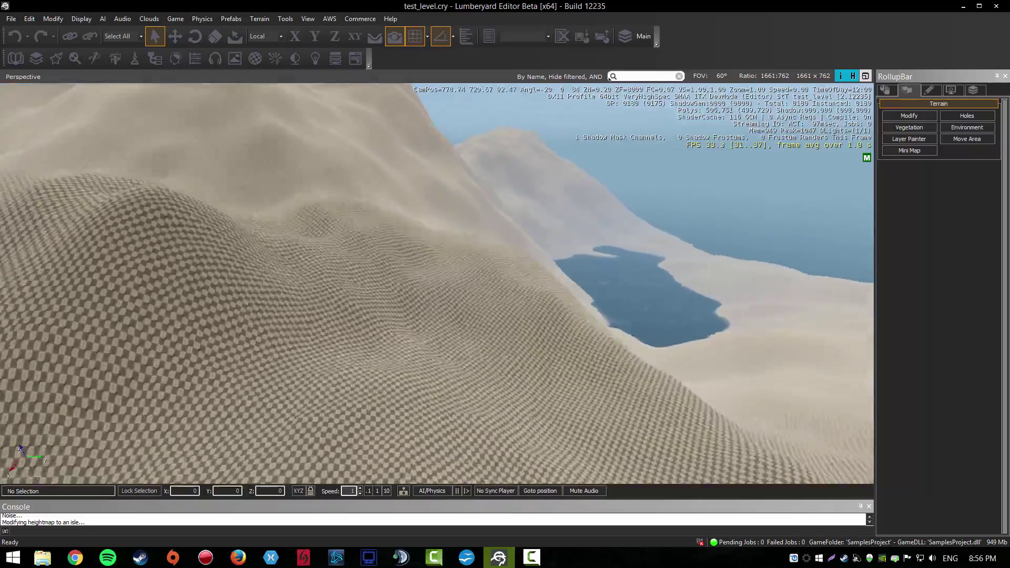
pyautogui.press('w')
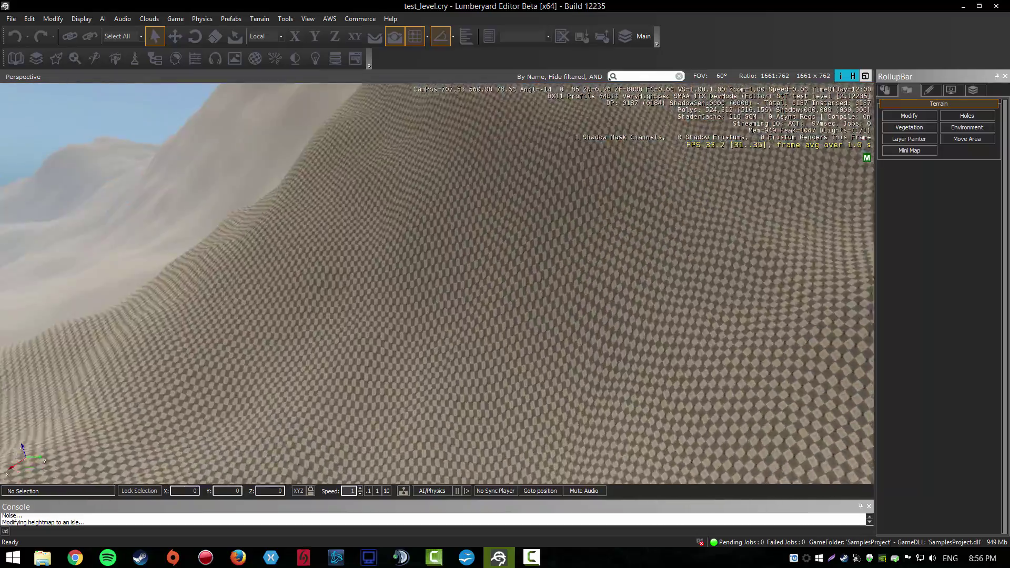
pyautogui.press('s')
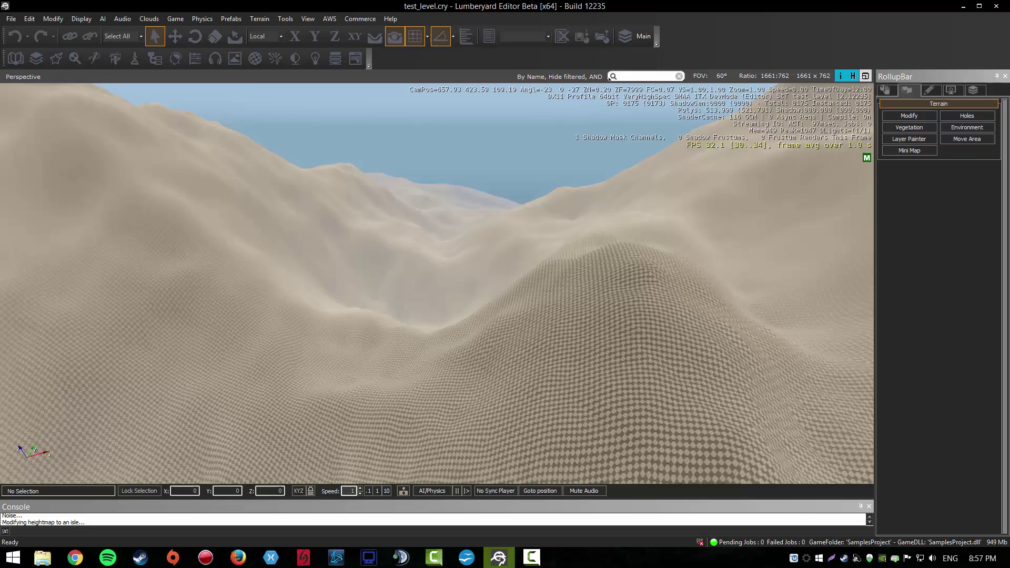
pyautogui.press('s')
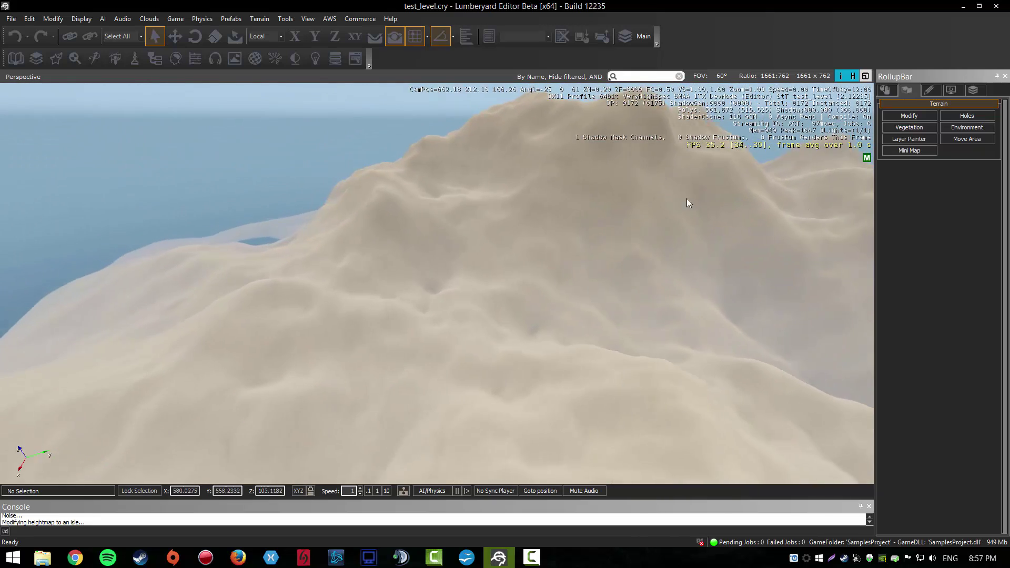
pyautogui.press('s')
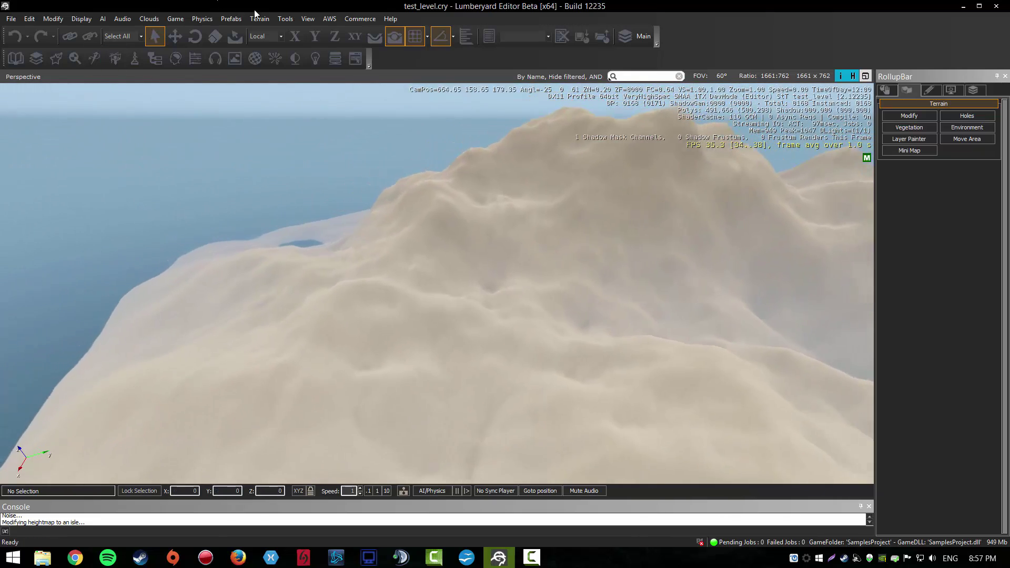
# - Open the Terrain Editor and smooth the slopes of the whole terrain with Smooth Slope
pyautogui.click(259, 19)
pyautogui.click(269, 54)
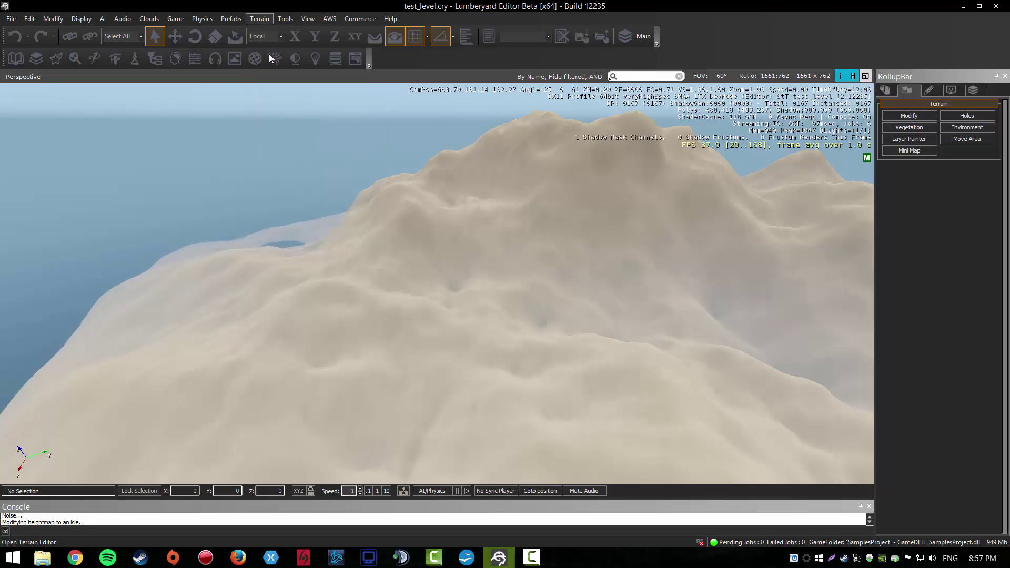
pyautogui.click(254, 94)
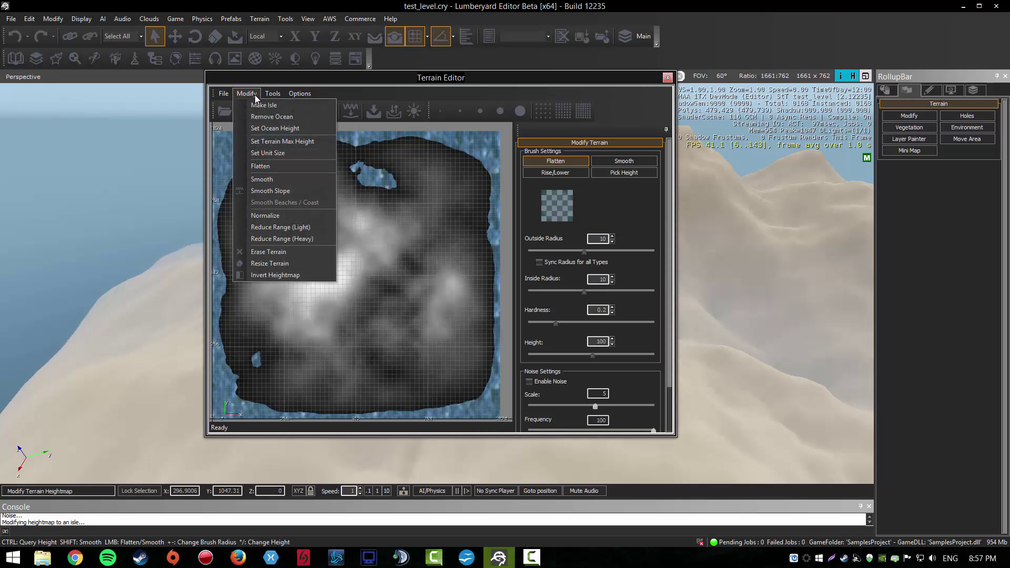
pyautogui.click(298, 191)
pyautogui.click(295, 191)
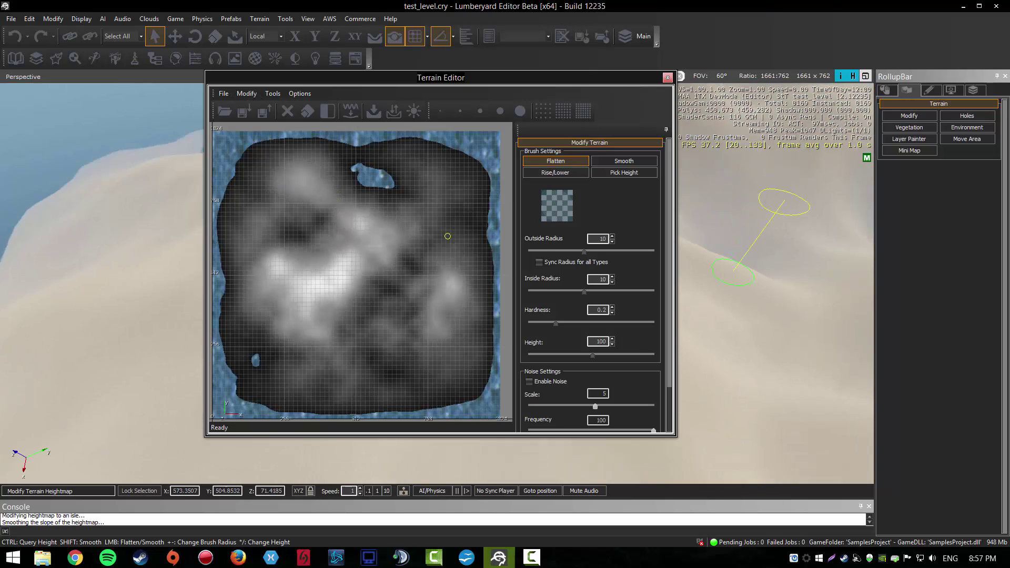
# - Close the Terrain Editor and fly over the terrain to examine the smoothed slopes
pyautogui.click(667, 78)
pyautogui.moveTo(661, 192); pyautogui.dragTo(689, 234, button='right')
pyautogui.press('w')
pyautogui.press('s')
pyautogui.press('d')
pyautogui.press('w')
pyautogui.press('s')
# - Review the Terrain Editor's modification commands and view the terrain's coastline from high above the water
pyautogui.click(267, 21)
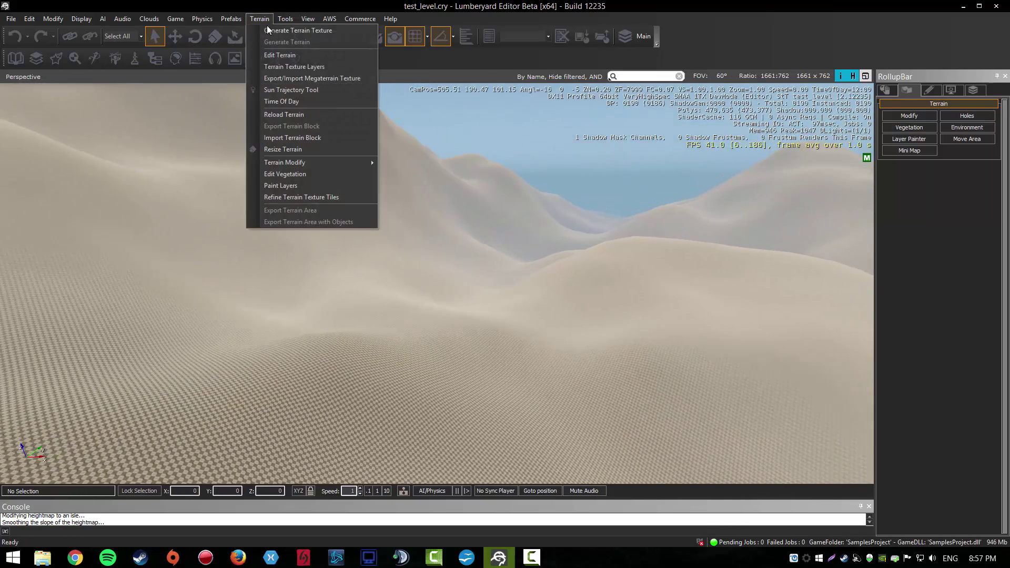
pyautogui.click(302, 65)
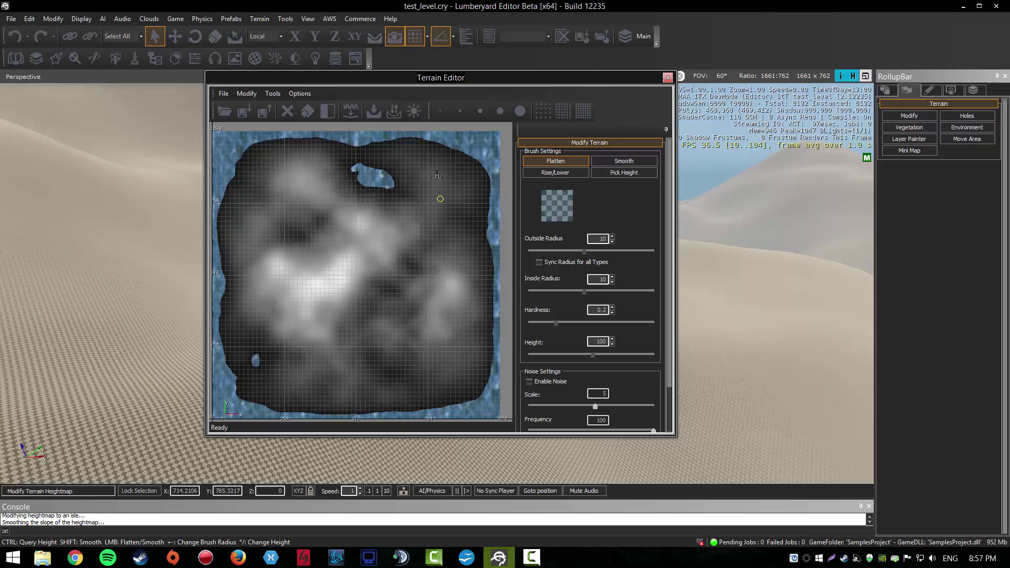
pyautogui.click(246, 93)
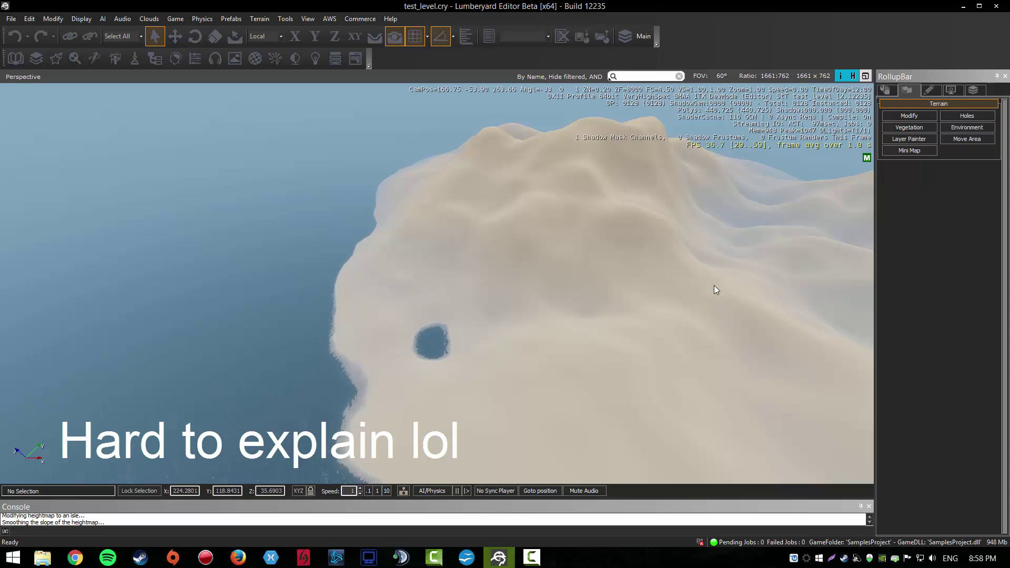
pyautogui.press('d')
pyautogui.press('a')
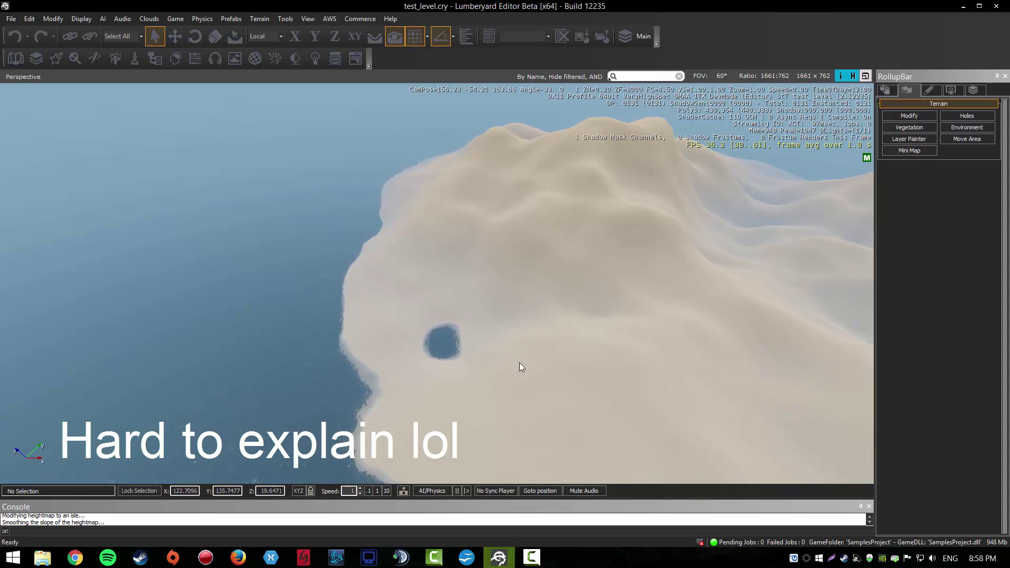
pyautogui.press('d')
pyautogui.press('d')
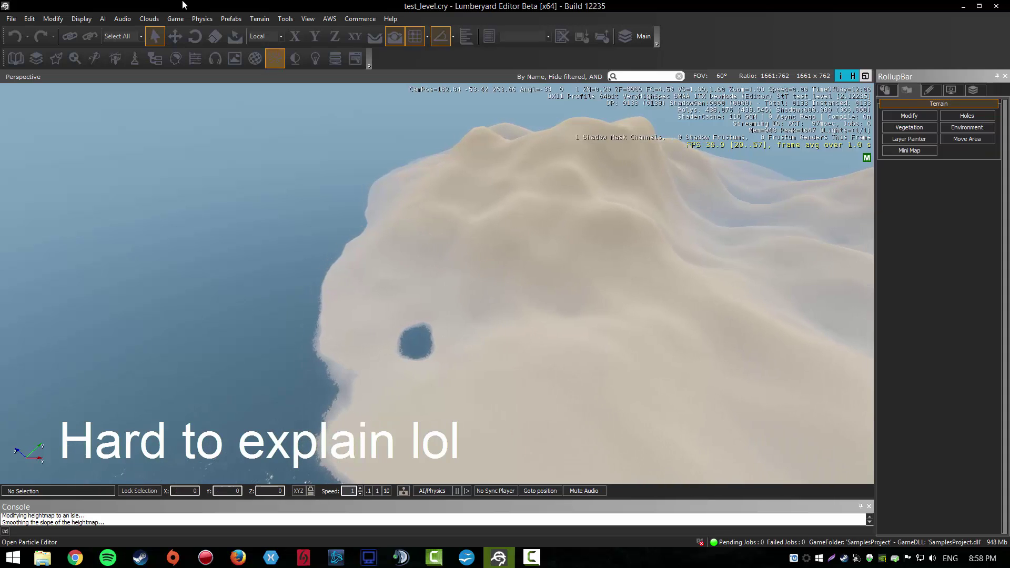
# - Reshape the terrain into an island with Make Isle in the Terrain Editor and close the editor
pyautogui.click(259, 20)
pyautogui.click(279, 54)
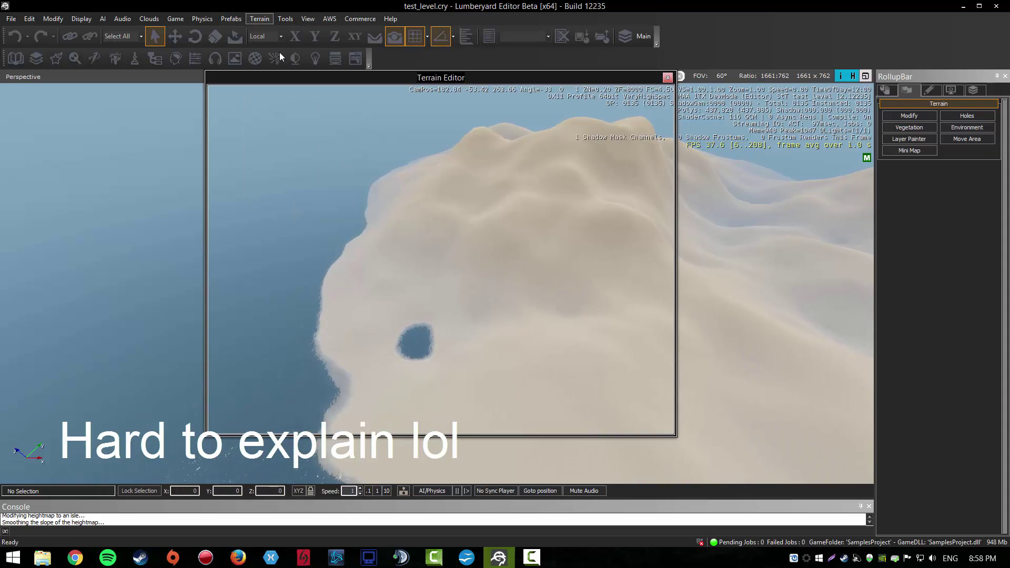
pyautogui.click(227, 95)
pyautogui.moveTo(240, 93)
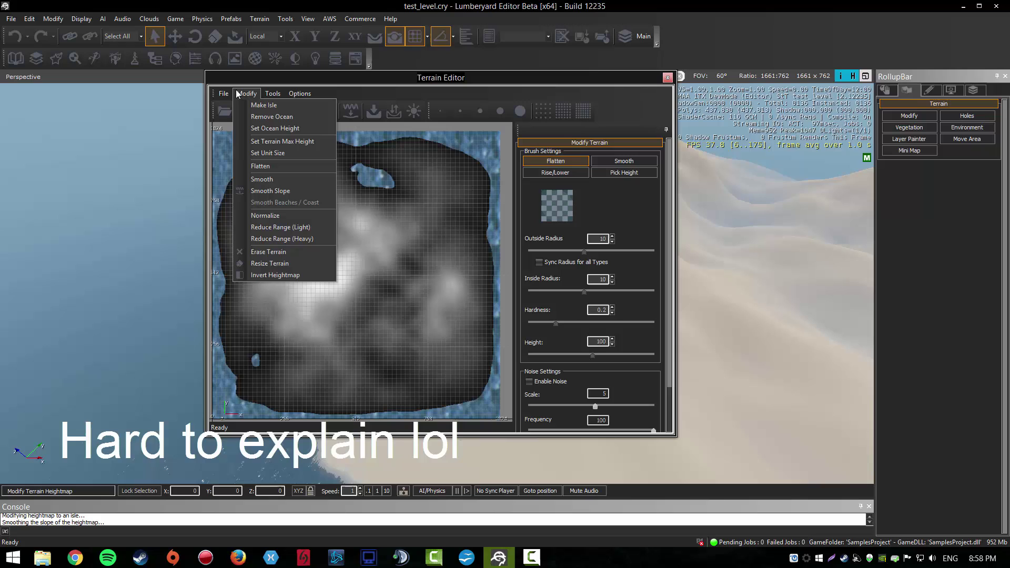
pyautogui.click(257, 104)
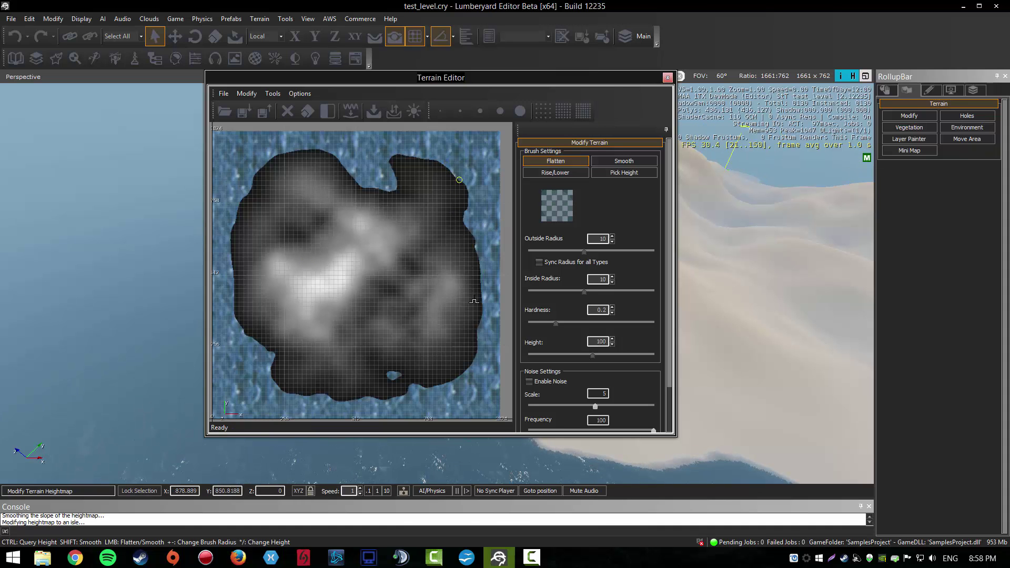
pyautogui.click(667, 79)
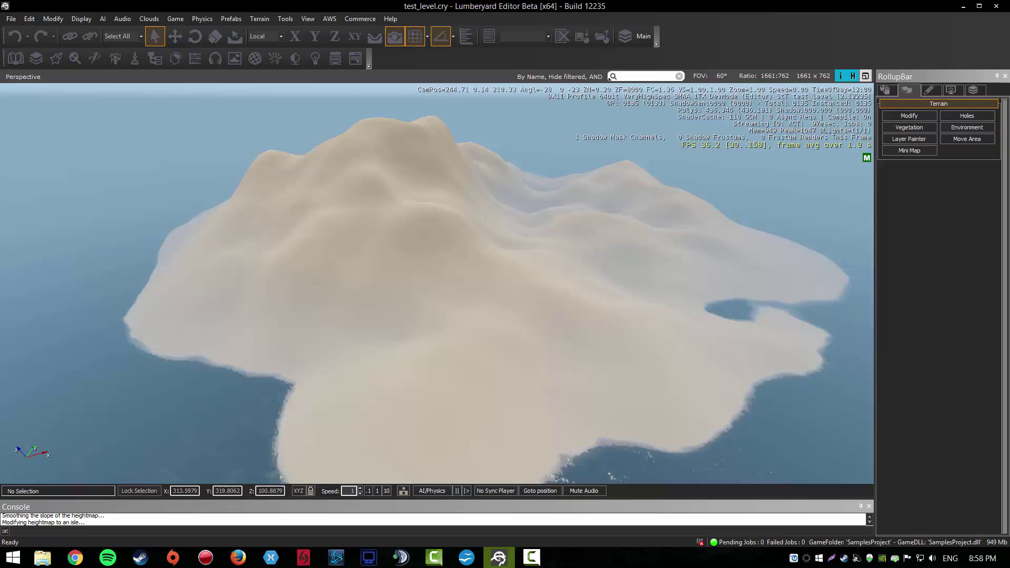
# - Fly around the island to examine its new coastline and peaks
pyautogui.press('w')
pyautogui.moveTo(475, 261); pyautogui.dragTo(2, 124, button='right')
pyautogui.press('s')
pyautogui.press('w')
pyautogui.press('s')
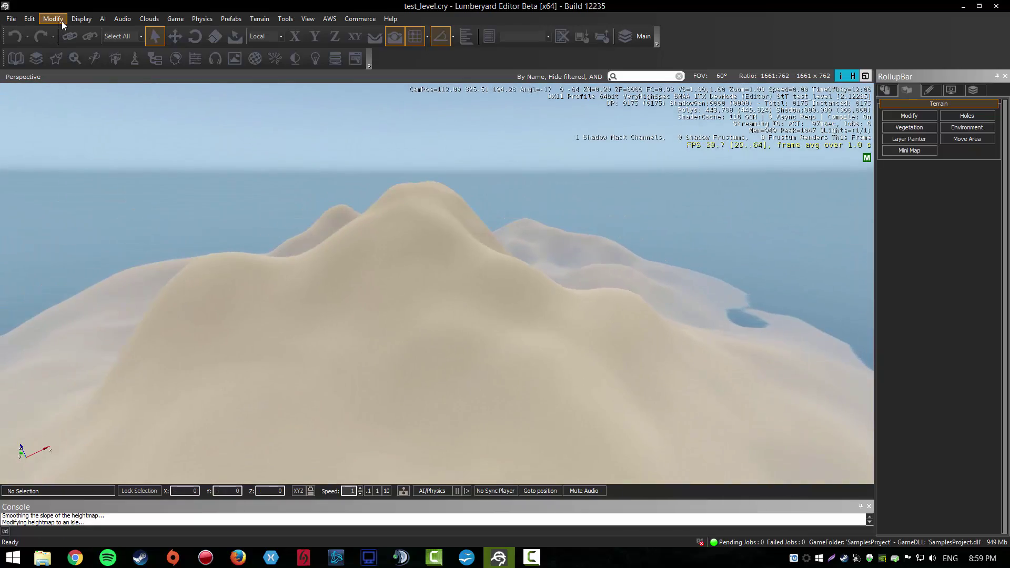
pyautogui.click(255, 20)
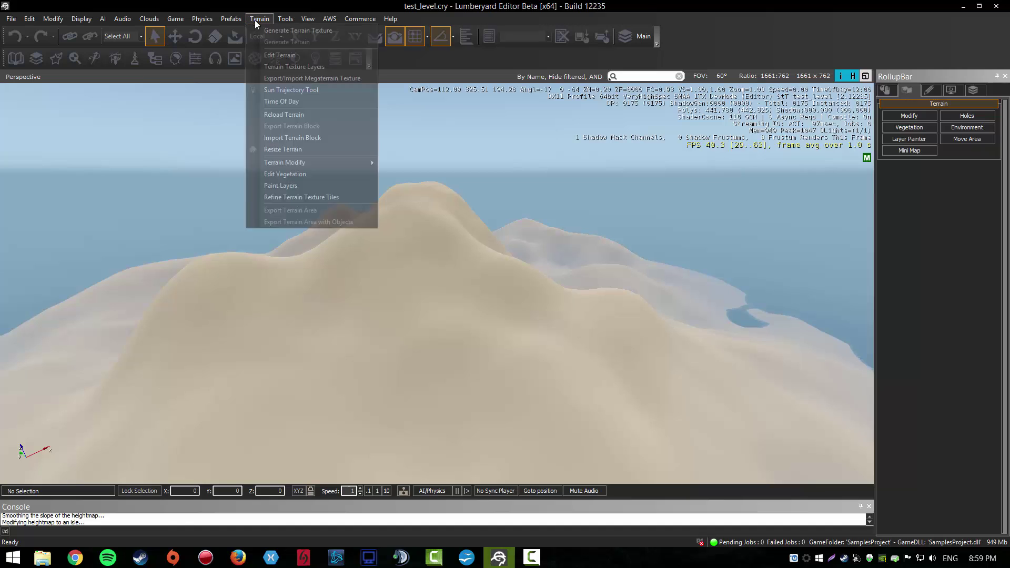
pyautogui.click(277, 62)
pyautogui.click(674, 62)
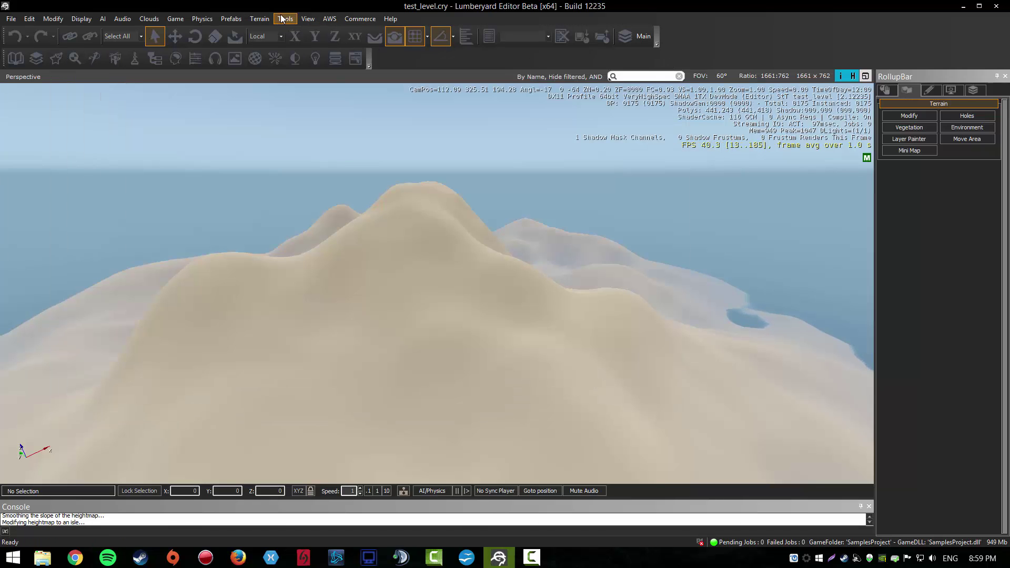
# - Open the Terrain Editor and remove the ocean from the level
pyautogui.click(259, 19)
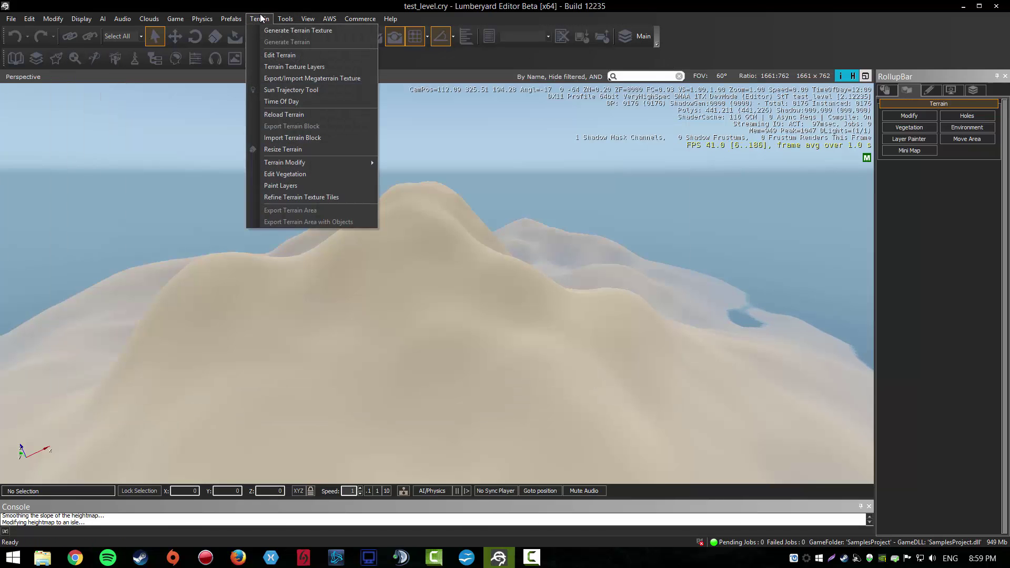
pyautogui.click(276, 55)
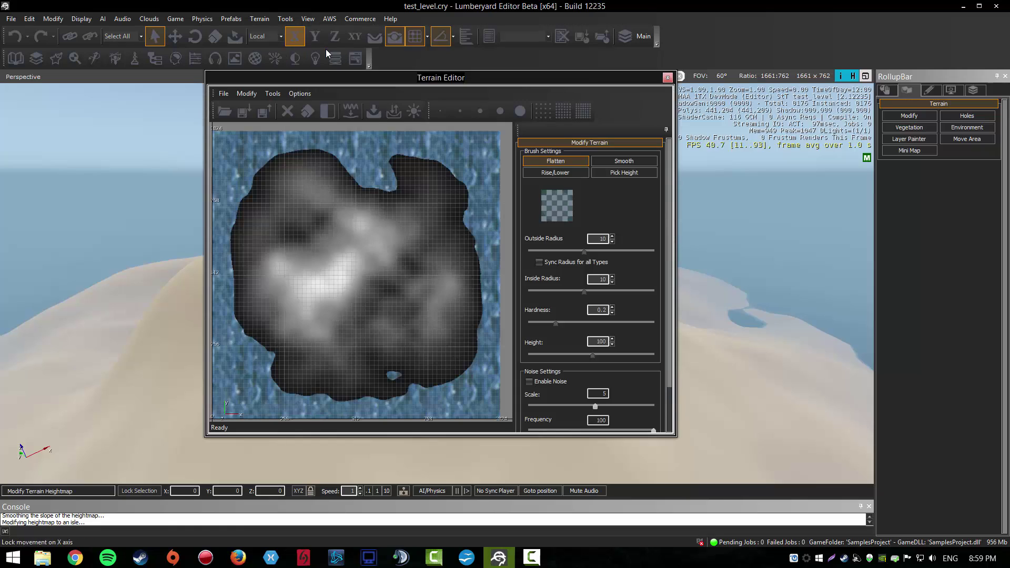
pyautogui.click(237, 96)
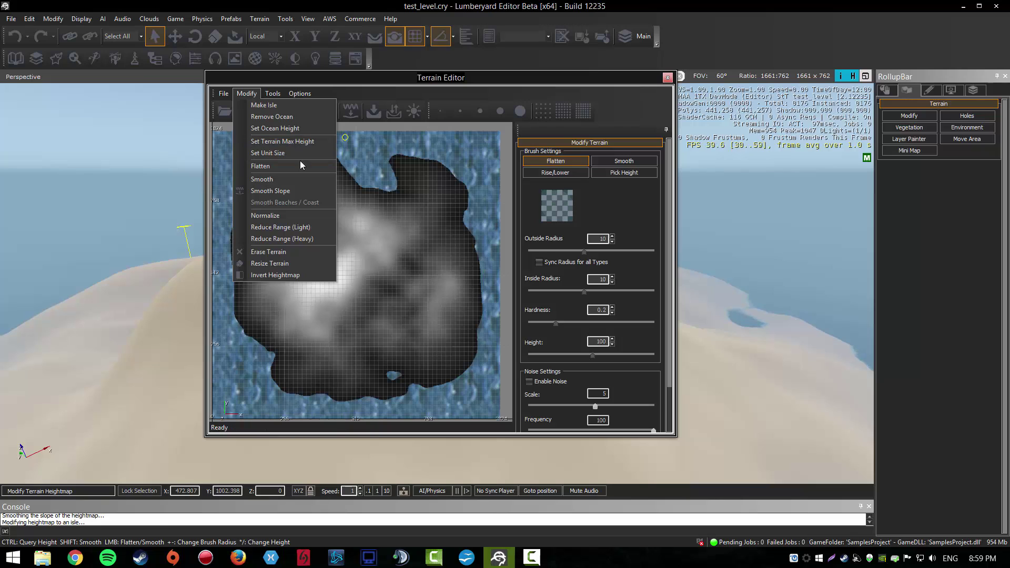
pyautogui.click(292, 116)
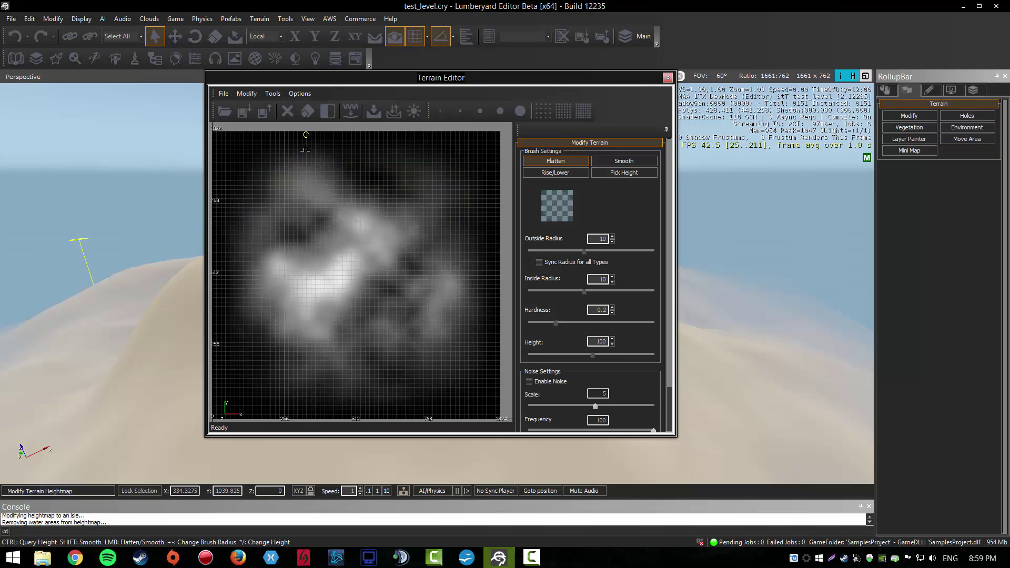
# - Set the ocean's water height to 18 and view the resulting coastline
pyautogui.click(245, 93)
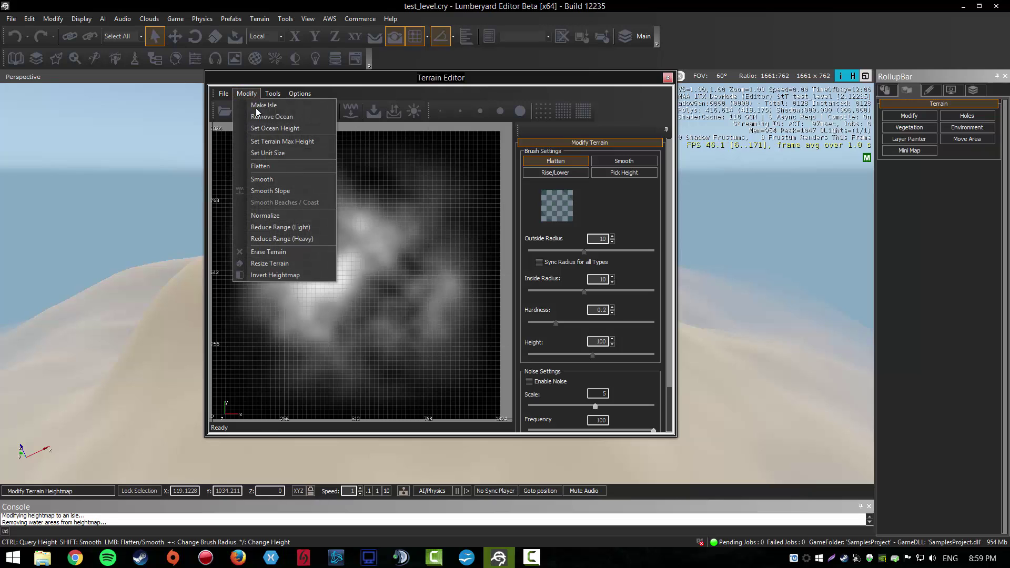
pyautogui.click(308, 128)
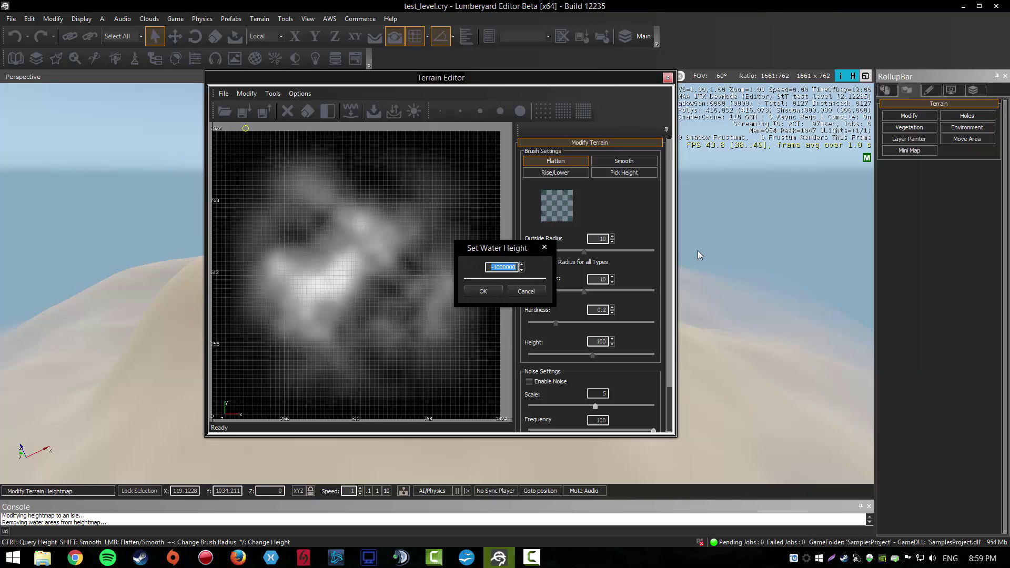
pyautogui.click(481, 290)
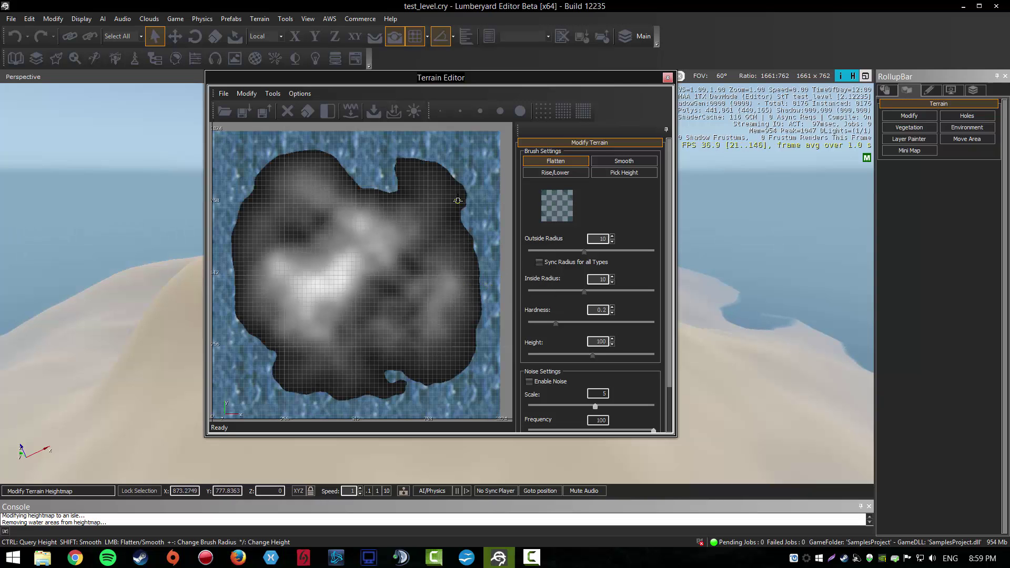
pyautogui.moveTo(740, 209)
pyautogui.mouseDown(button='right')
pyautogui.moveTo(809, 257)
pyautogui.moveTo(740, 209)
pyautogui.mouseUp(button='right')
pyautogui.click(242, 93)
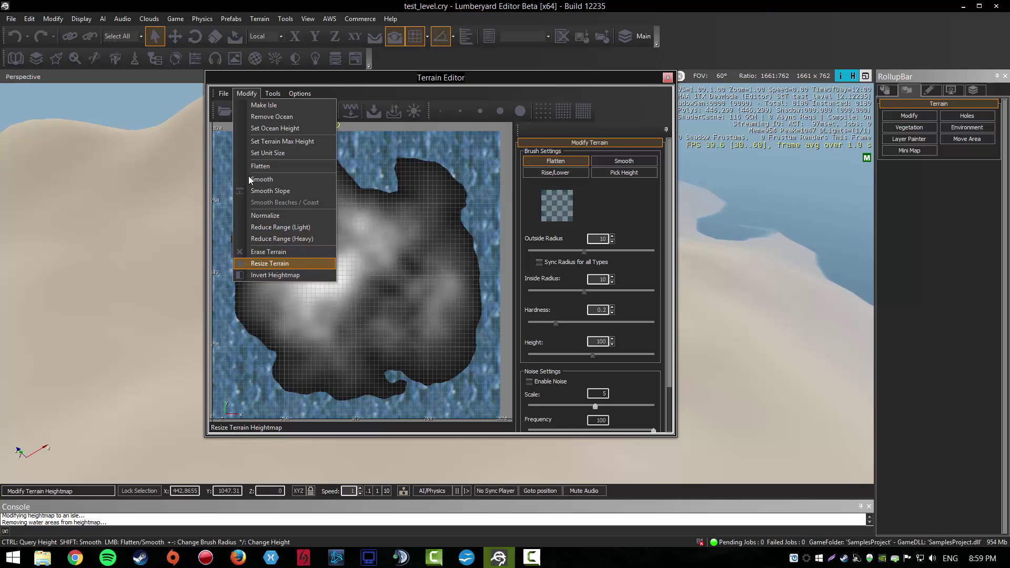
pyautogui.moveTo(222, 98)
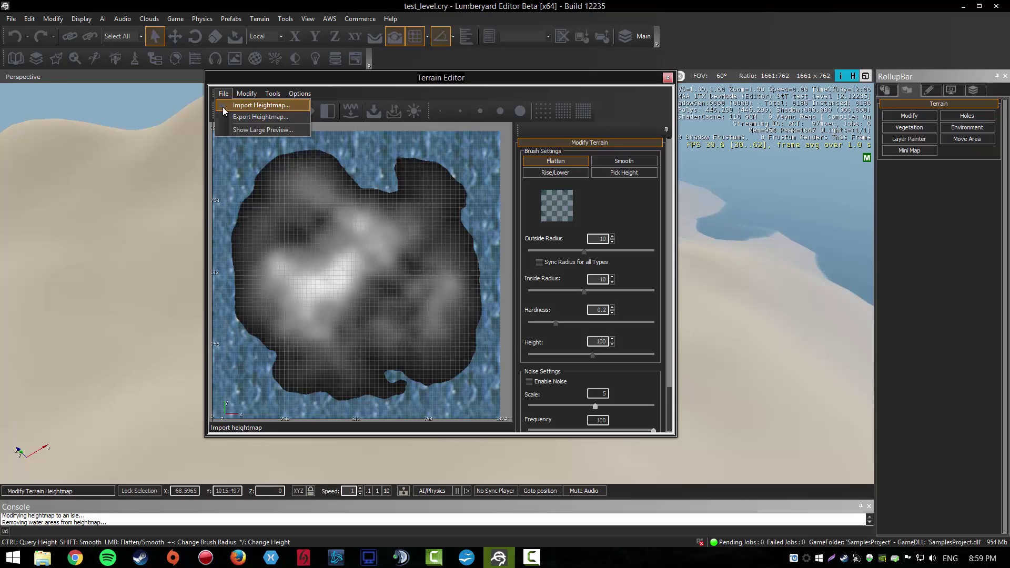
pyautogui.moveTo(300, 94)
pyautogui.click(418, 94)
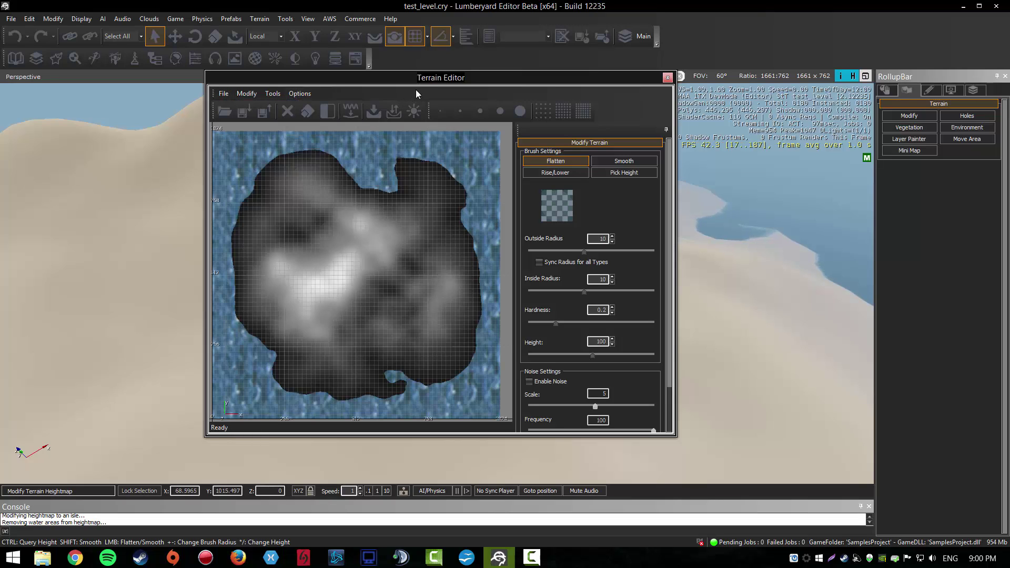